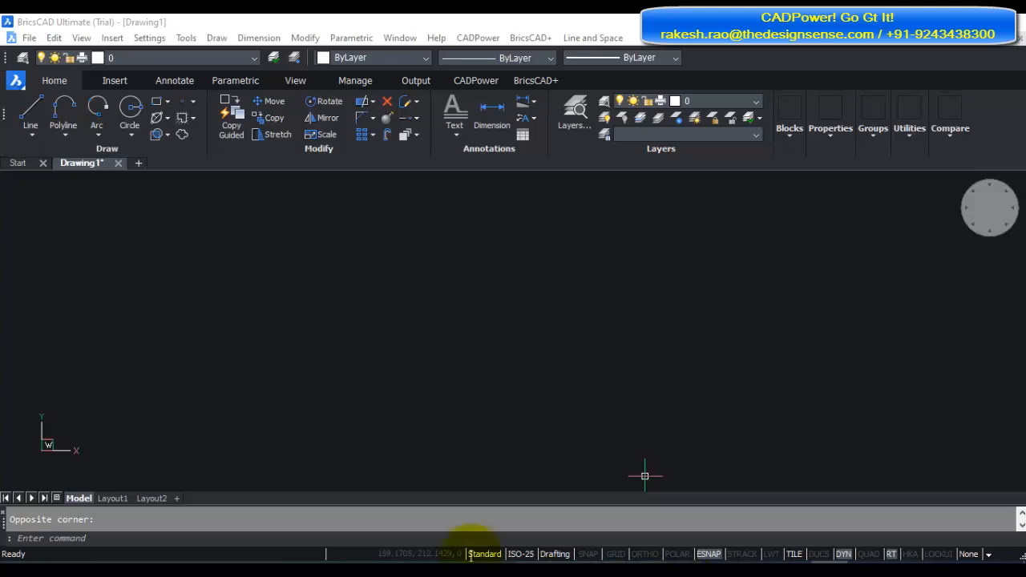
Step: Browse the CADPower command groups, including the Export, Build, Draw and freeware tools
click(484, 39)
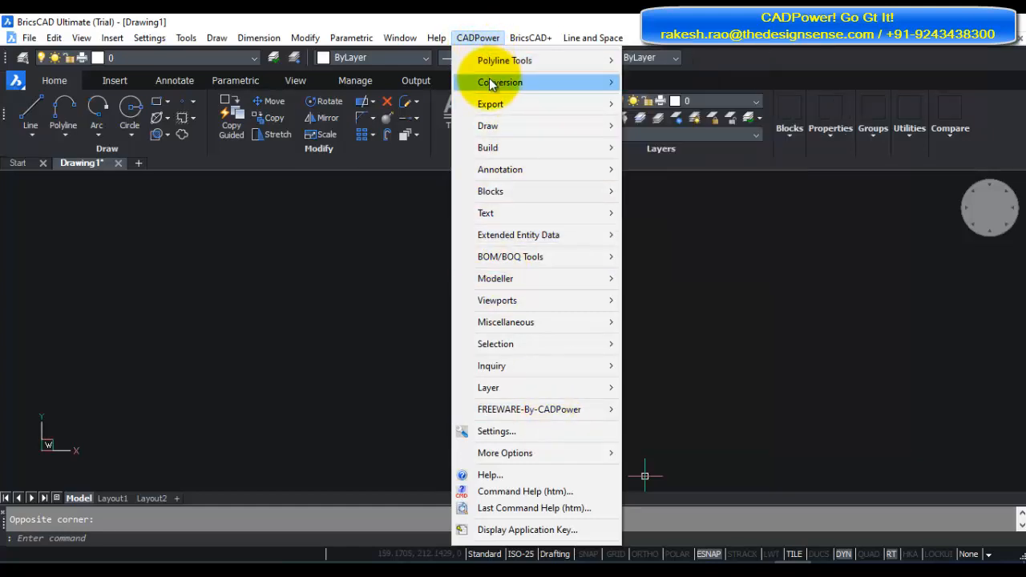
mouse_move(504, 103)
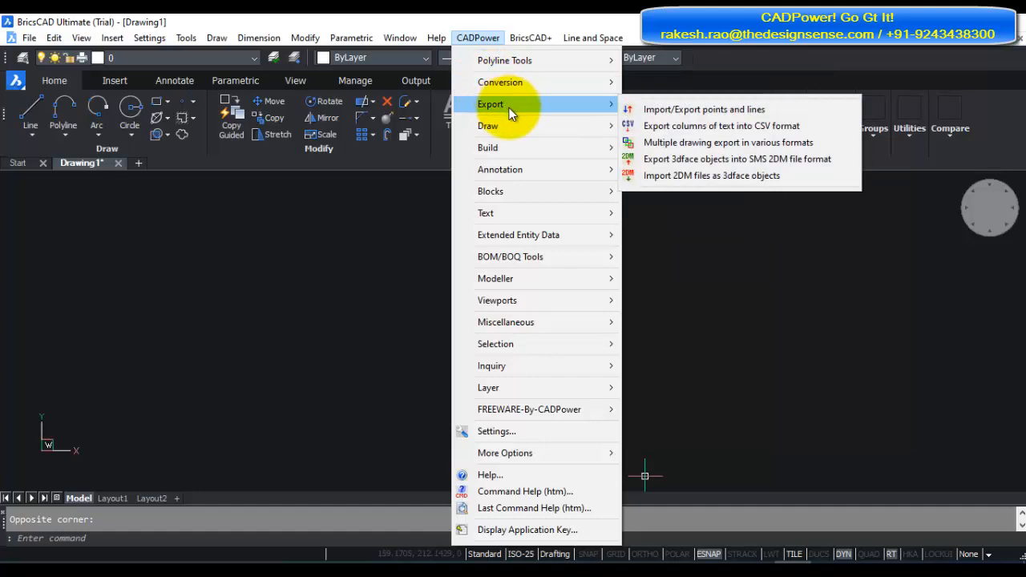
mouse_move(515, 147)
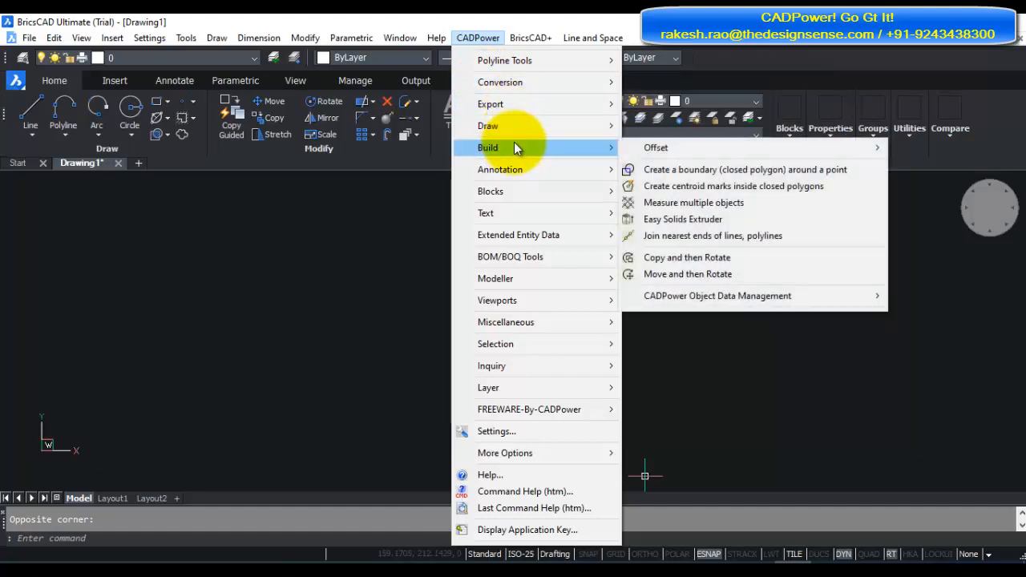
mouse_move(574, 77)
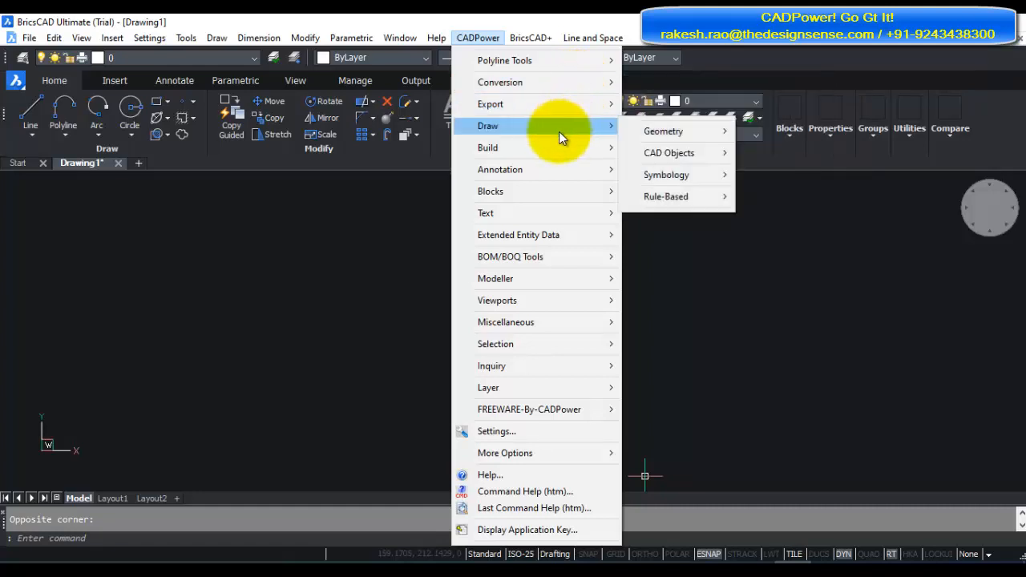
mouse_move(491, 409)
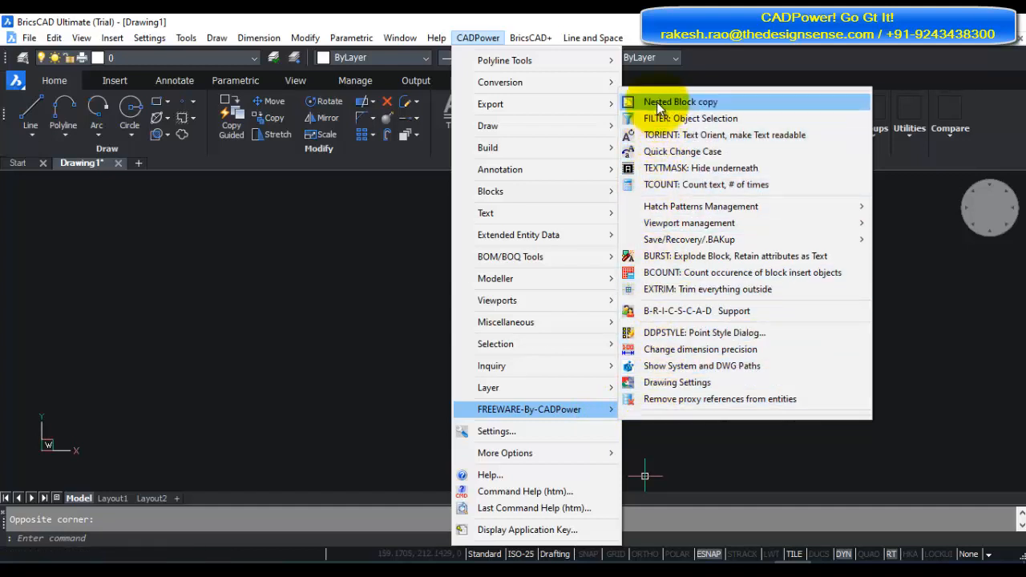
Step: Browse the BricsCAD+ layer, pan and 3D view commands and view the point style settings without changing them
mouse_move(536, 38)
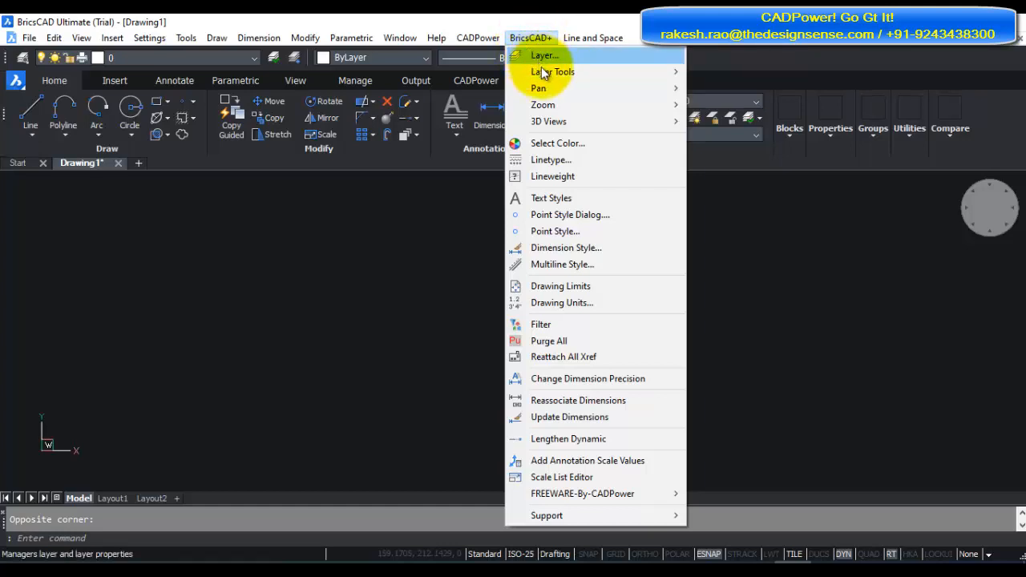
mouse_move(544, 70)
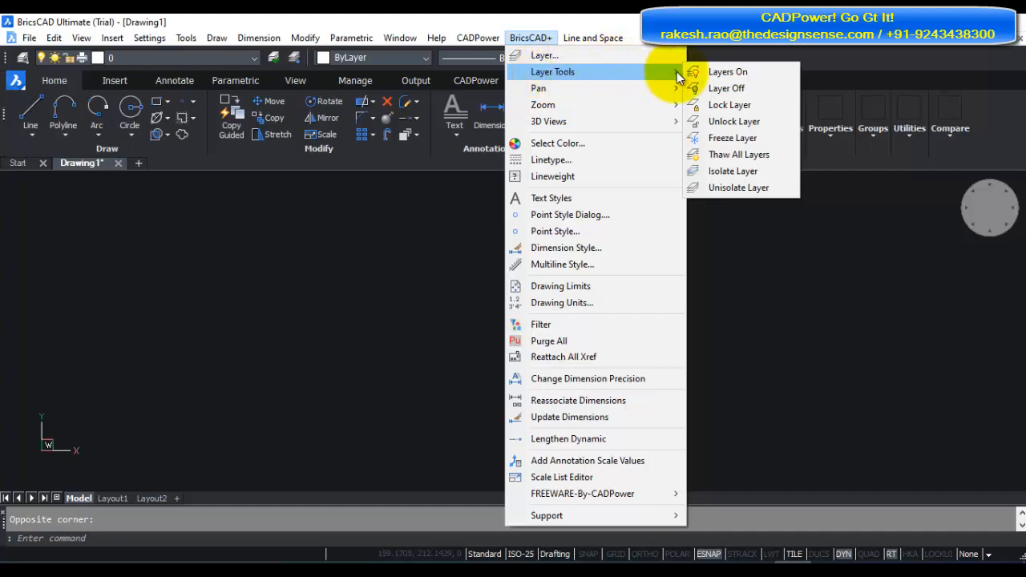
mouse_move(666, 90)
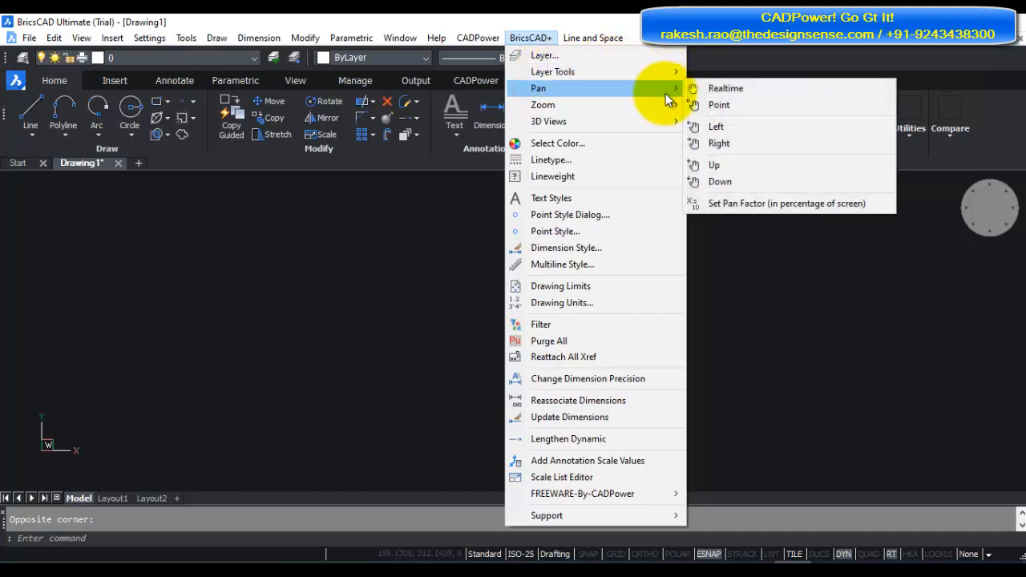
mouse_move(673, 126)
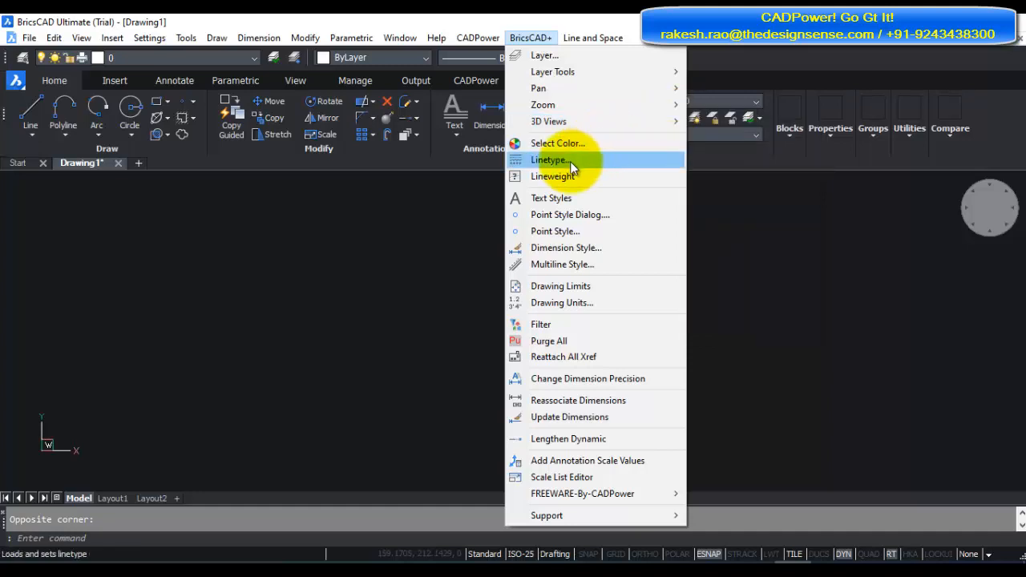
click(552, 215)
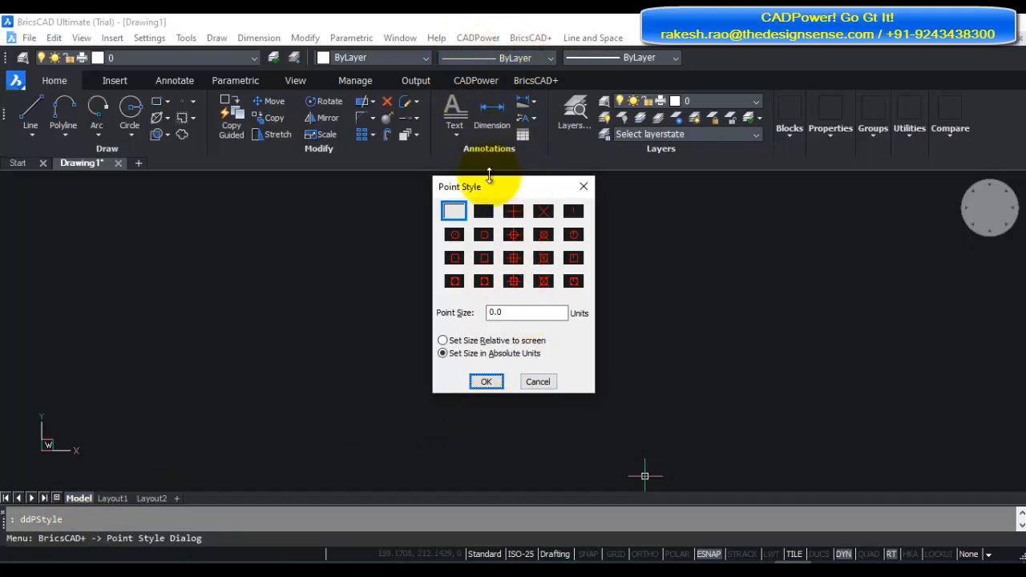
click(538, 382)
Step: Open the text styles from BricsCAD+ and look through the Drawing Explorer categories
click(530, 38)
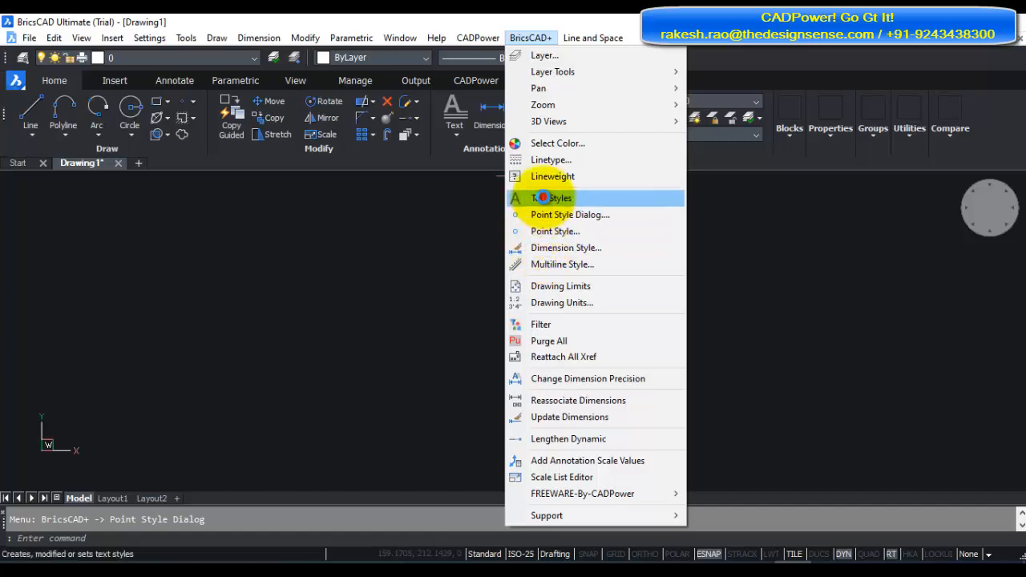
click(542, 197)
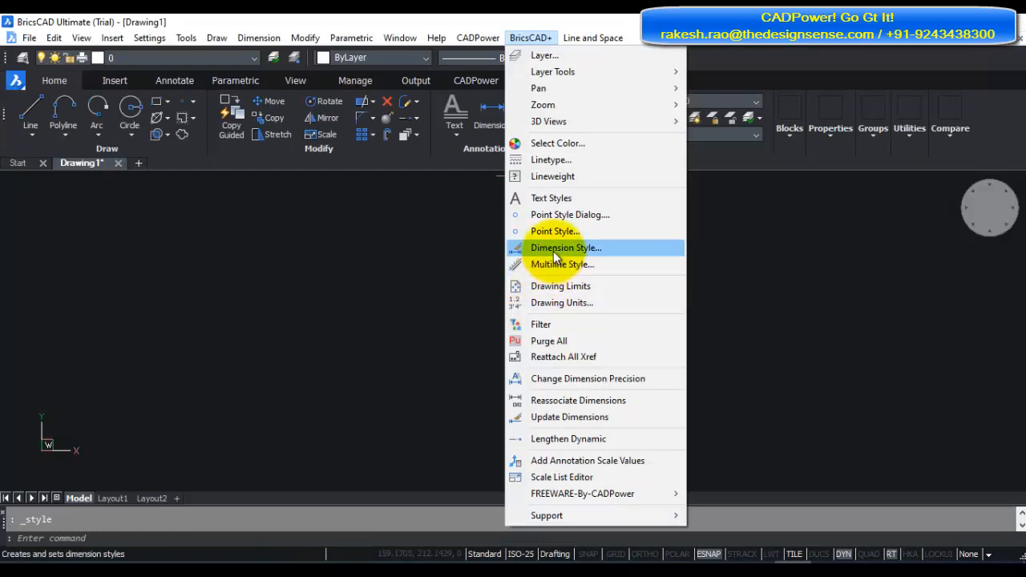
click(185, 36)
mouse_move(189, 46)
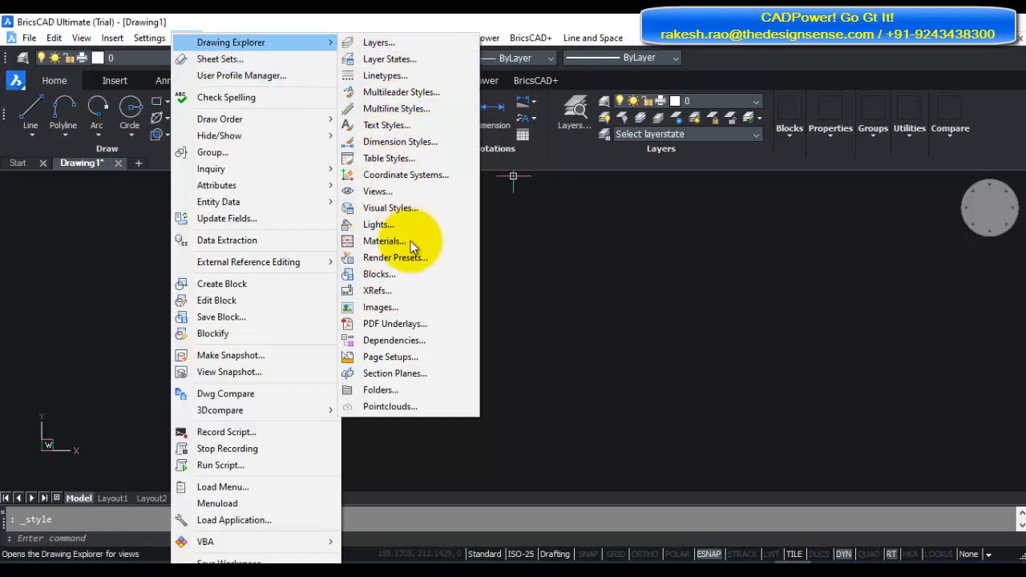
Step: View the object selection filter settings from BricsCAD+ and dismiss them without applying a filter
click(534, 38)
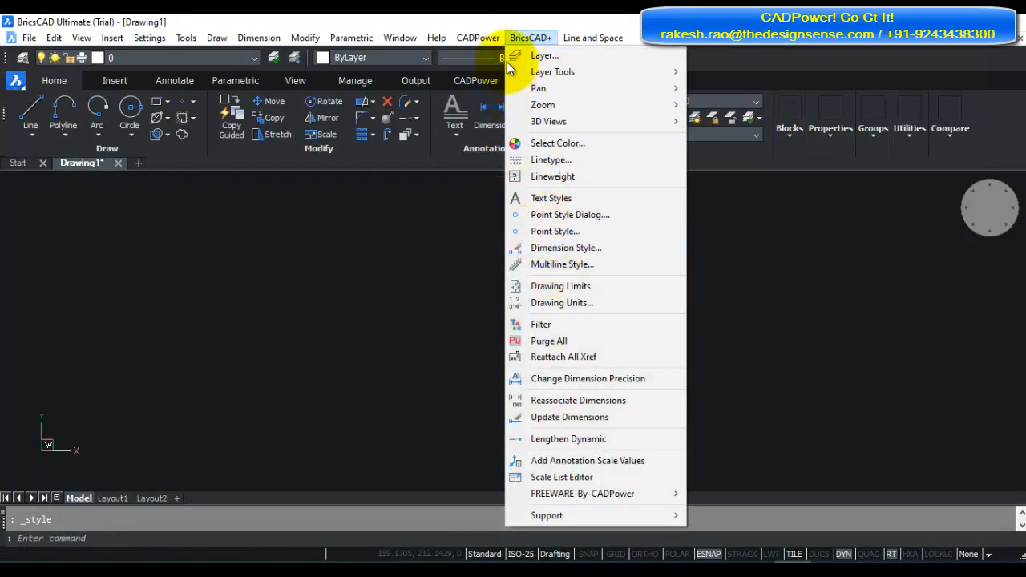
click(541, 328)
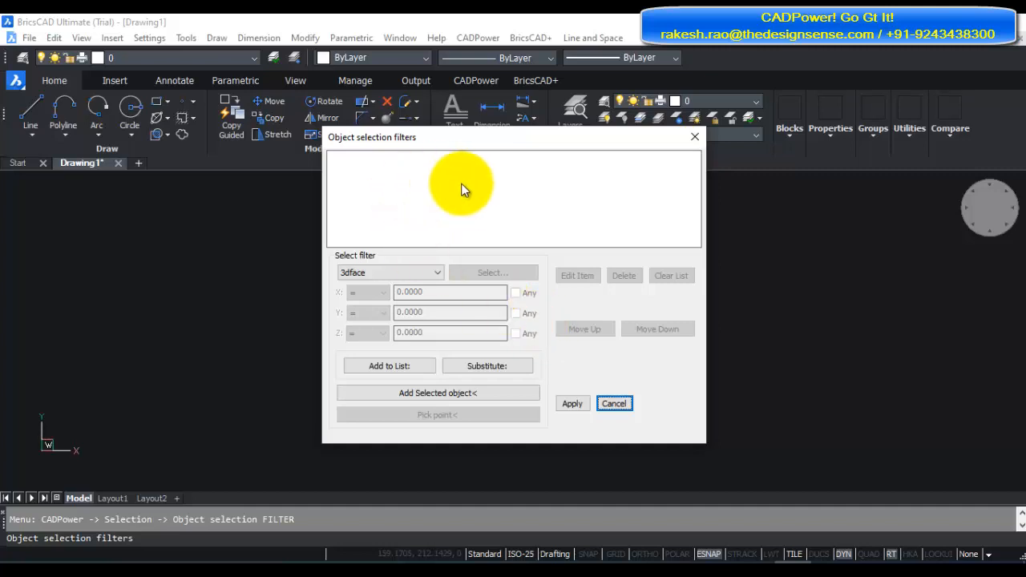
click(615, 404)
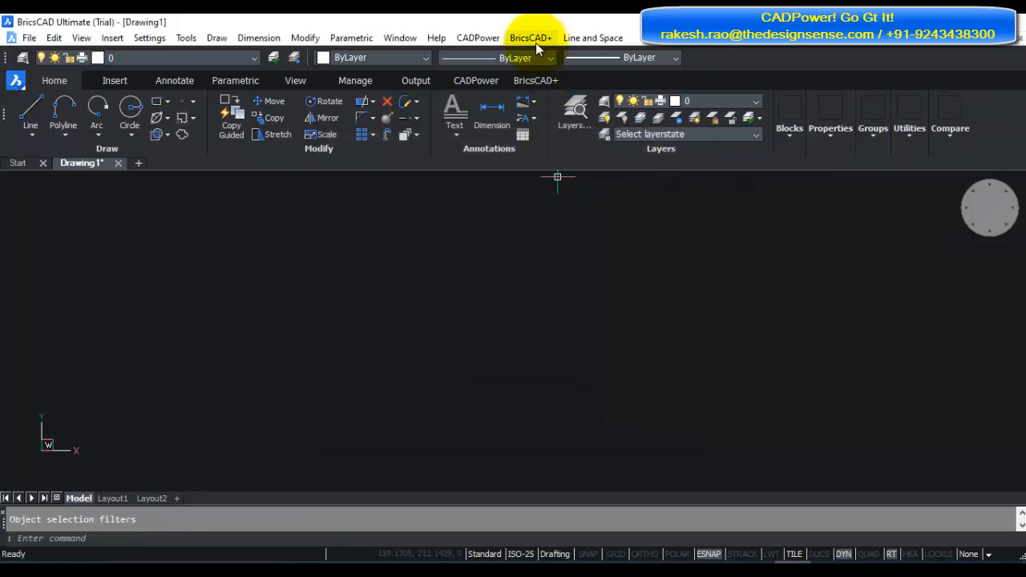
Step: View the drawing's scale list without editing it and try the Add Annotation Scale Values command
click(532, 38)
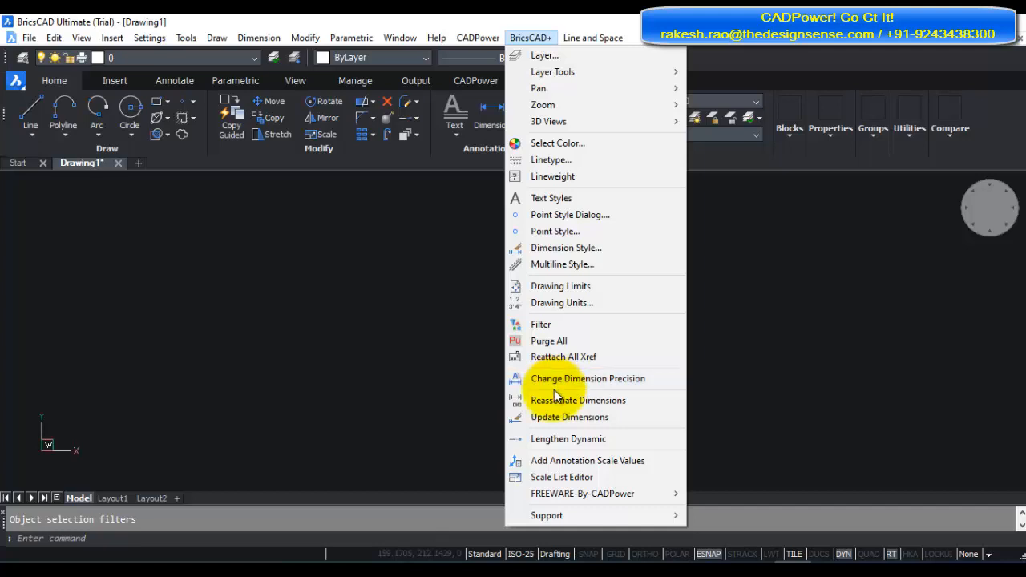
click(561, 478)
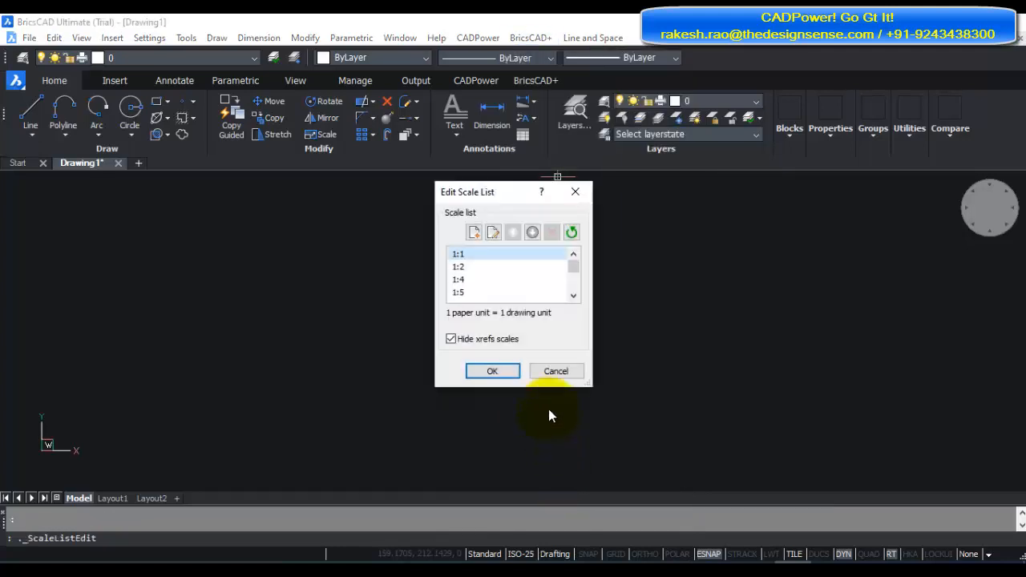
click(551, 373)
click(529, 37)
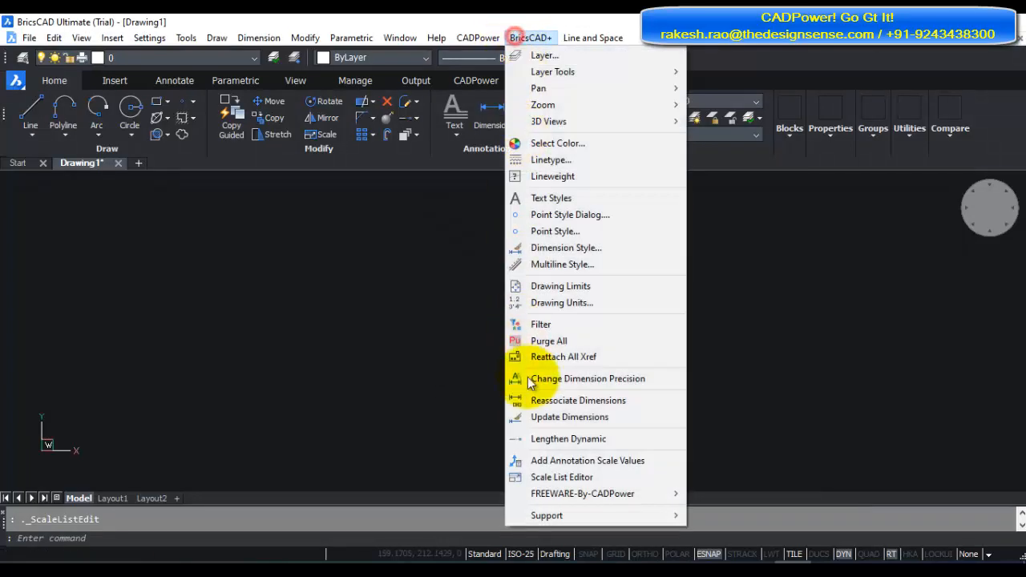
click(559, 463)
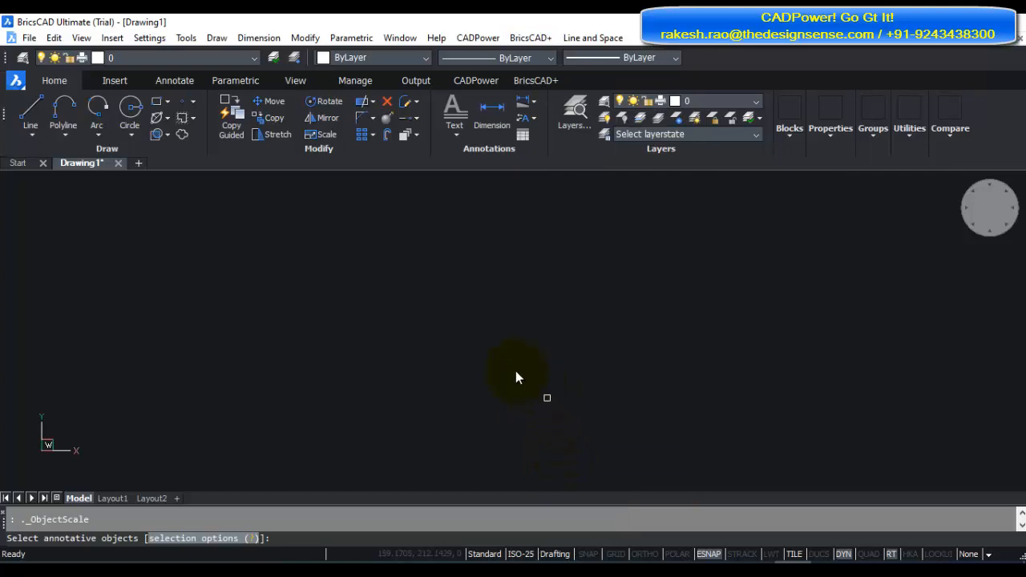
key(Escape)
Step: Compare the freeware tools listed under BricsCAD+ and CADPower, including object selection, text and hatch pattern management commands
click(529, 38)
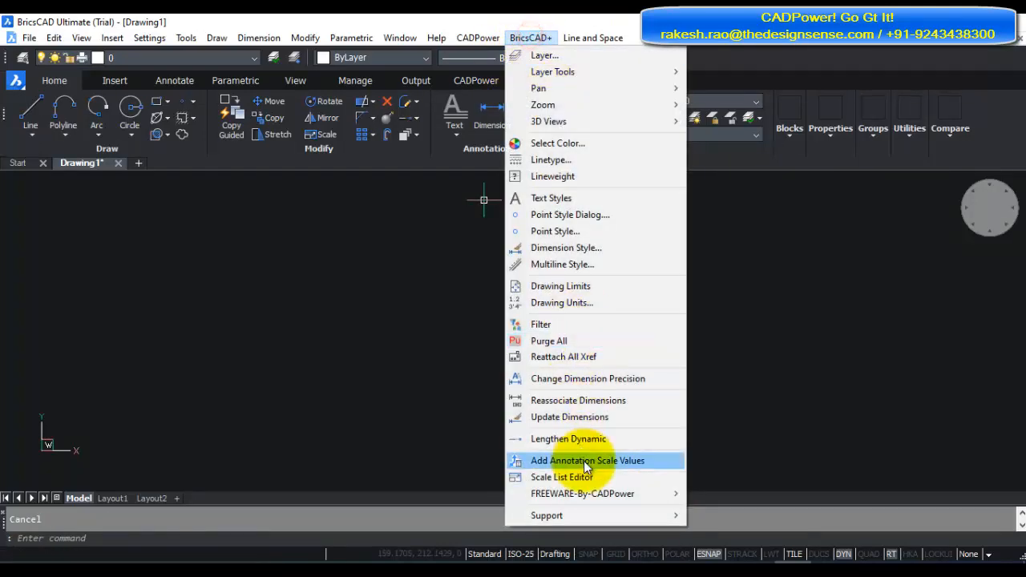
mouse_move(583, 494)
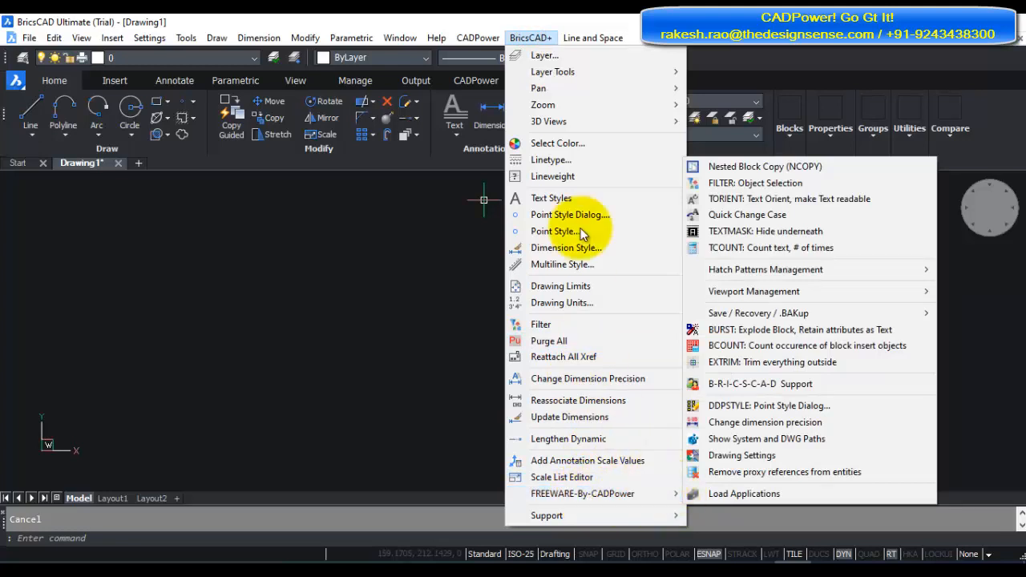
click(485, 38)
click(478, 37)
mouse_move(523, 416)
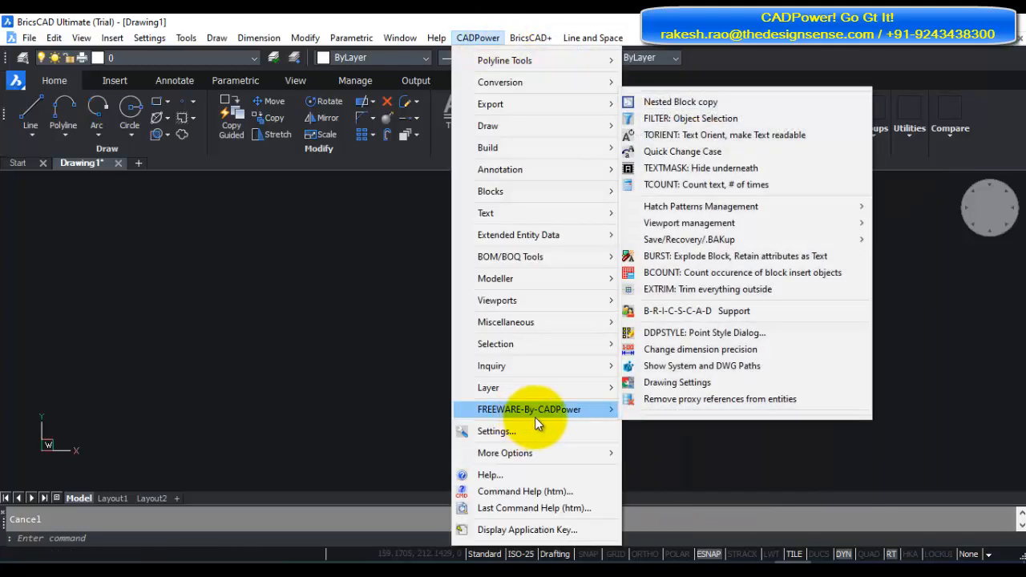
mouse_move(531, 38)
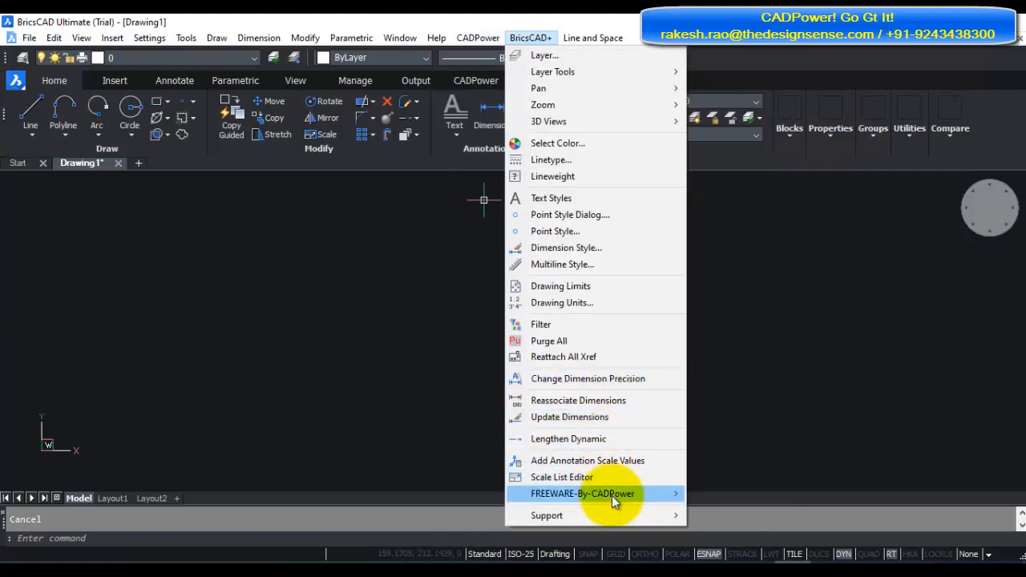
mouse_move(611, 496)
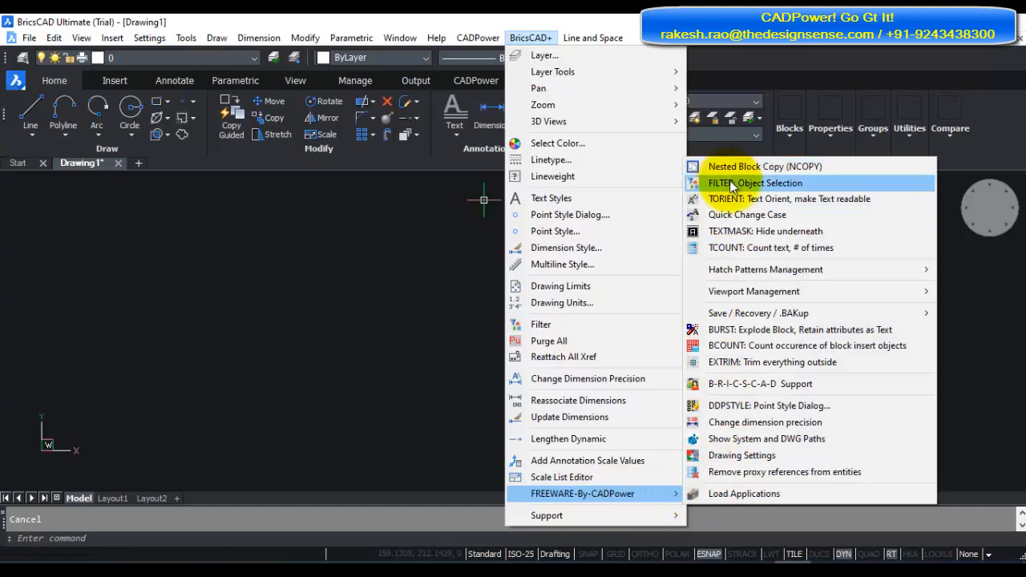
mouse_move(757, 272)
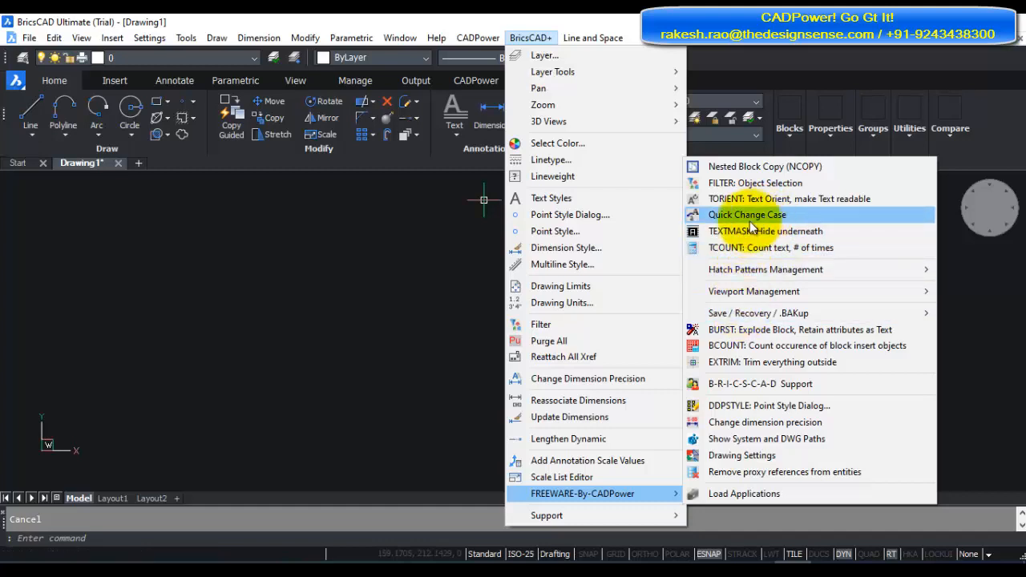
Step: Try the BCOUNT block counting command and look at the tools for inserting and deleting hatch boundary vertices
click(739, 351)
key(Escape)
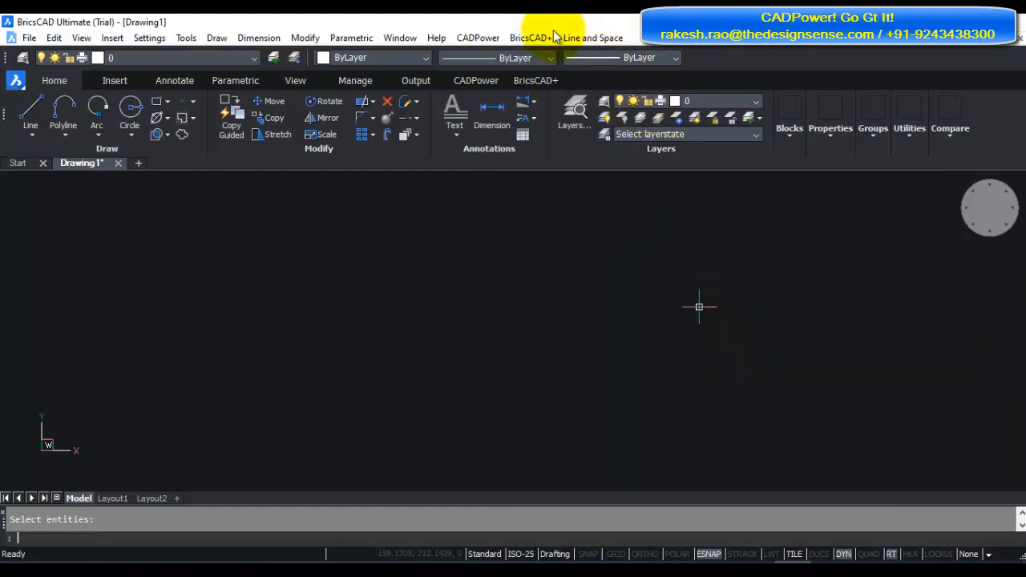
click(530, 38)
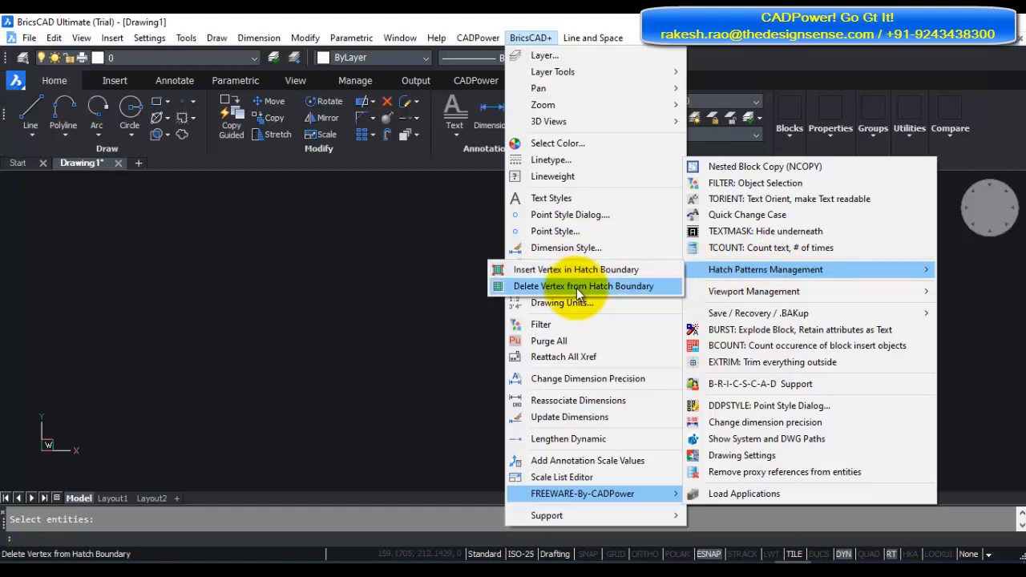
key(Escape)
Step: Draw a closed, irregular seven-vertex polyline with a perimeter of about 1.08 km in the empty drawing
text(pl)
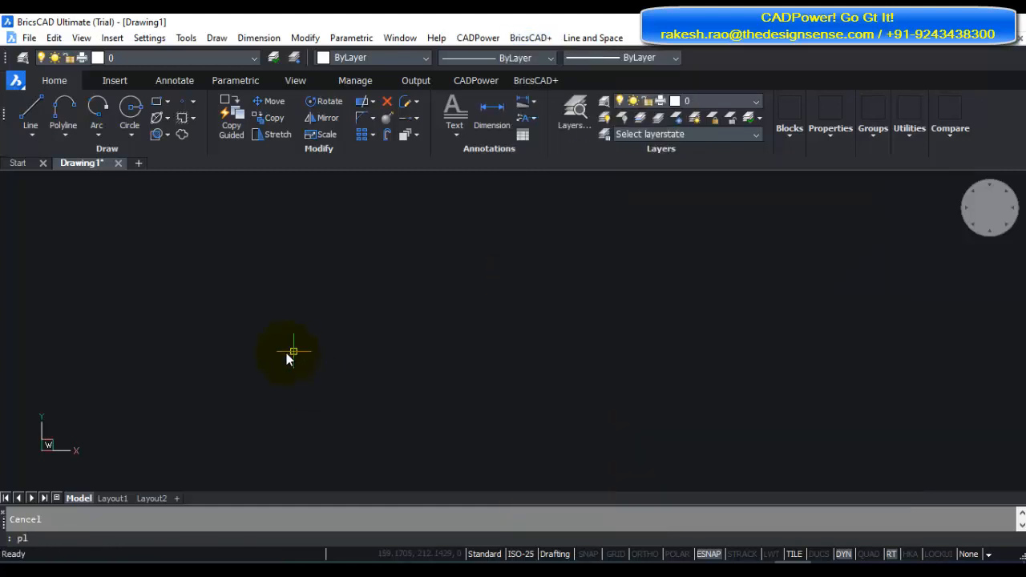
key(Return)
click(267, 338)
click(405, 447)
click(498, 302)
click(634, 386)
click(680, 220)
click(569, 245)
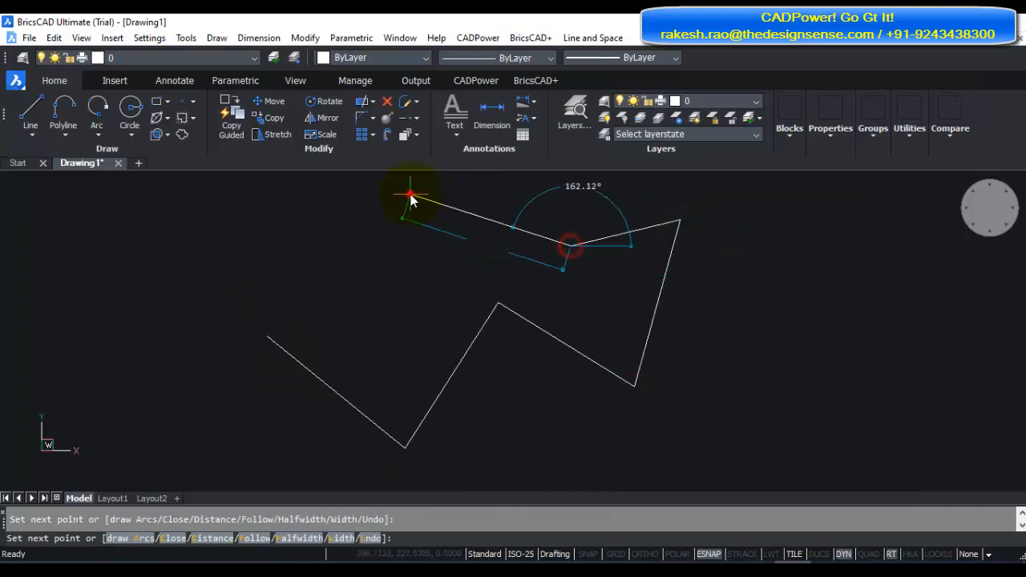
click(409, 195)
text(c)
key(Return)
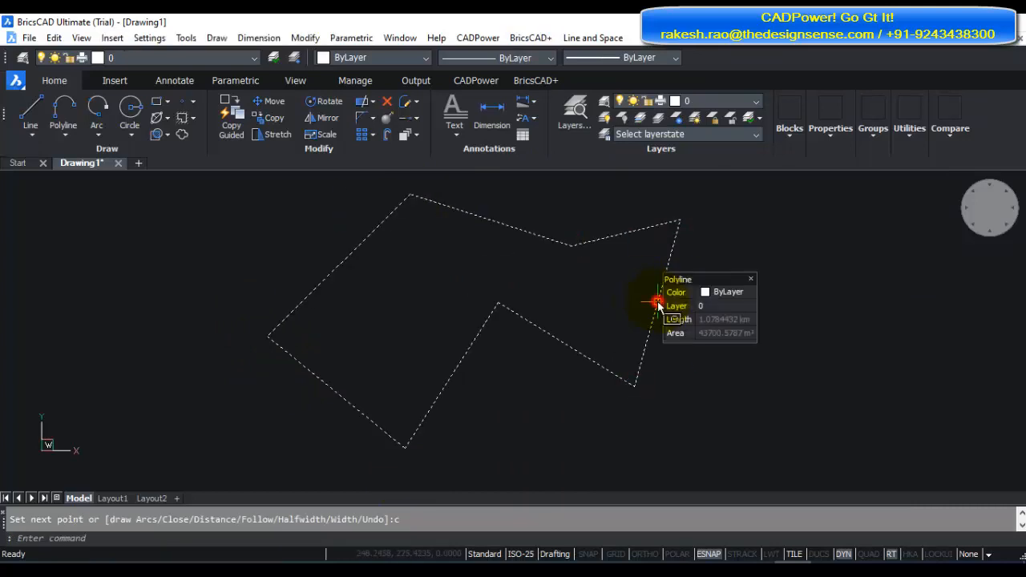
Step: Convert the polyline's rightmost straight segment to an arc bulging outward
click(656, 303)
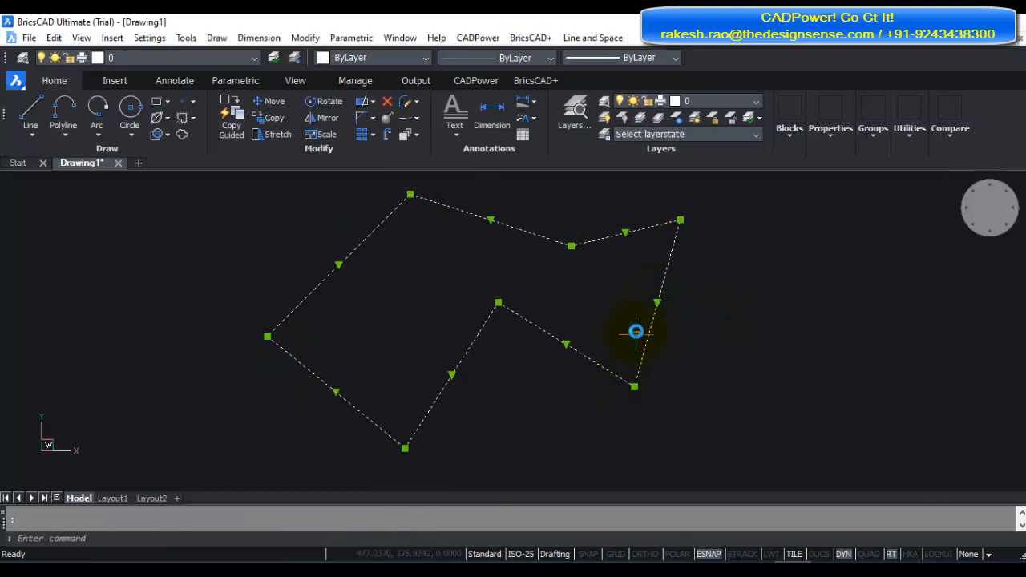
right_click(657, 305)
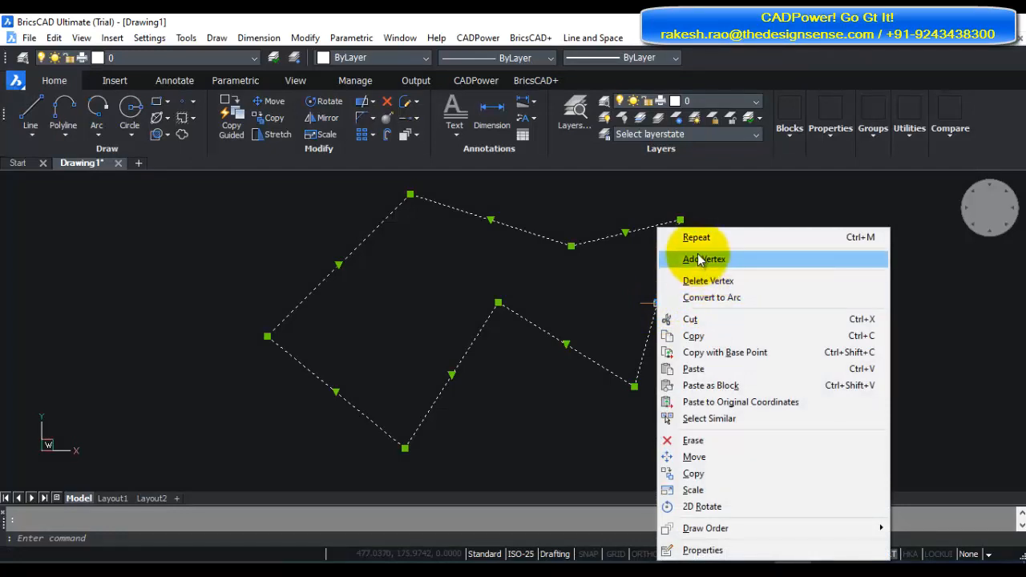
click(699, 298)
click(707, 304)
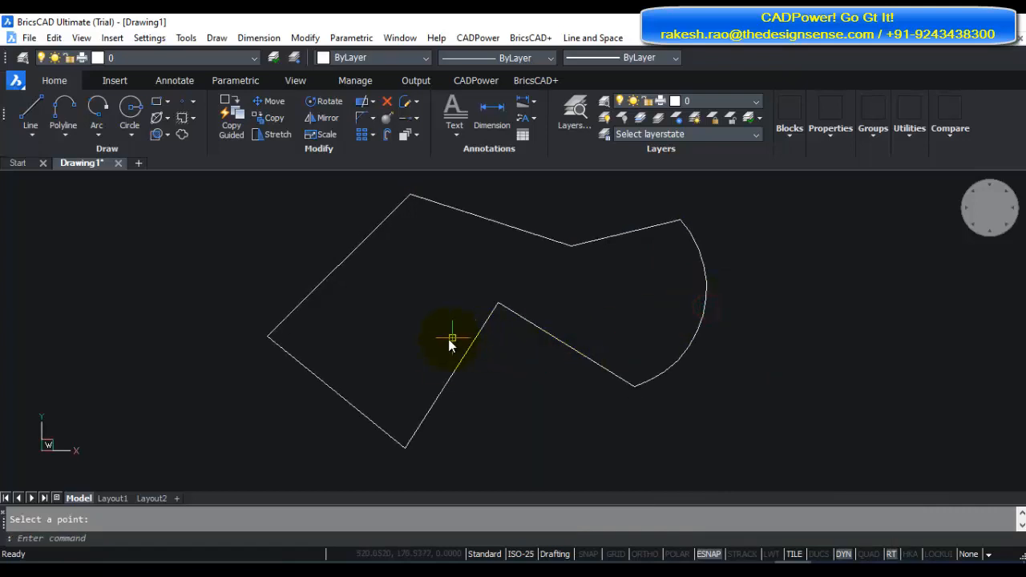
Step: Add a vertex to the polyline's straight segment between the bottom corner and the inner notch, placing it outward below the notch
click(453, 375)
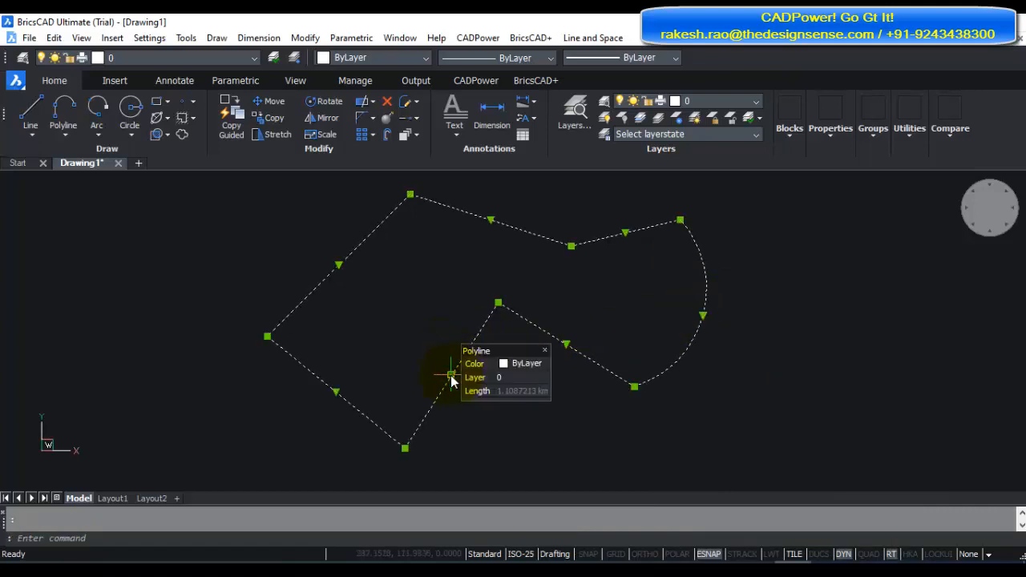
right_click(451, 381)
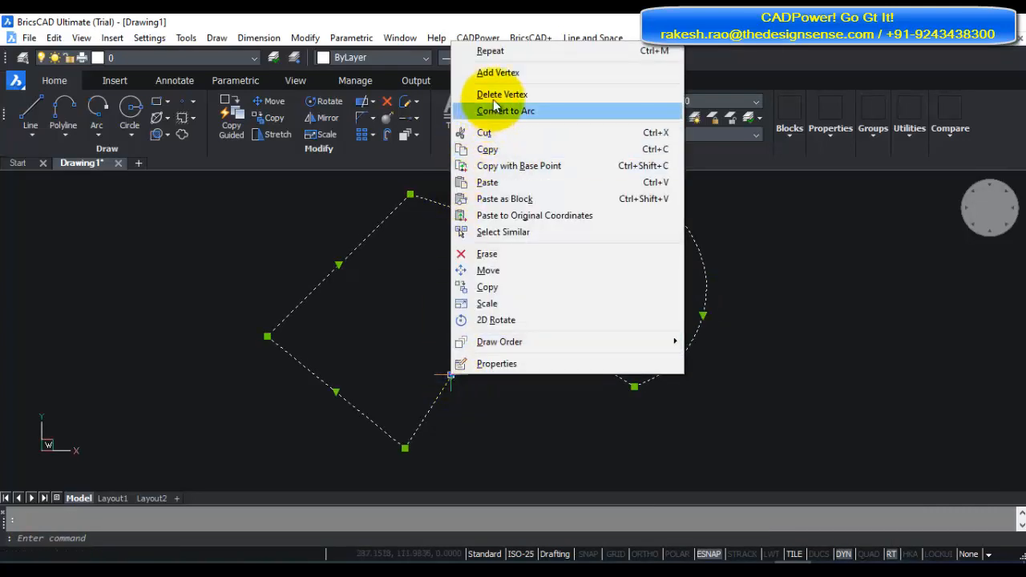
click(499, 73)
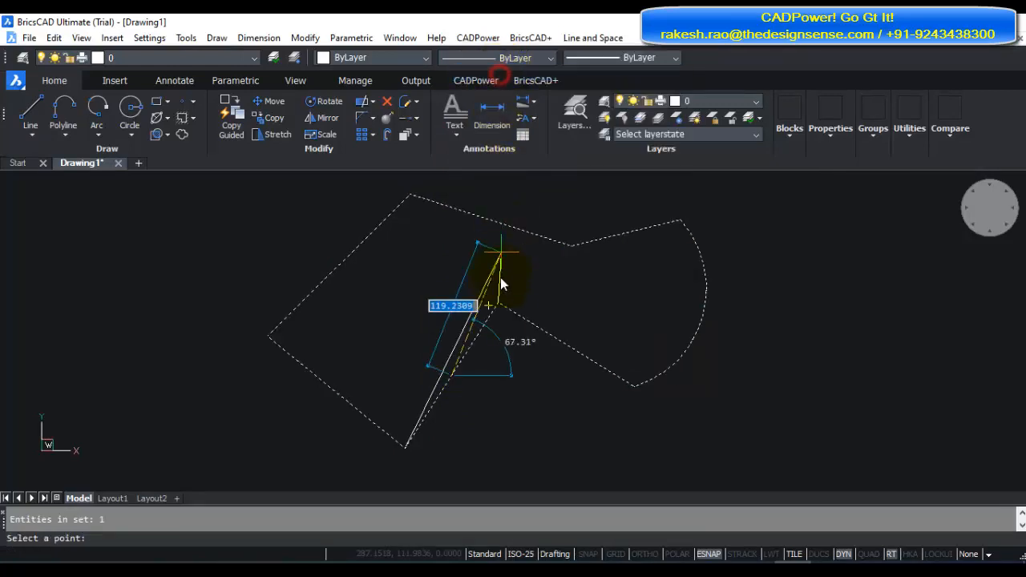
click(503, 386)
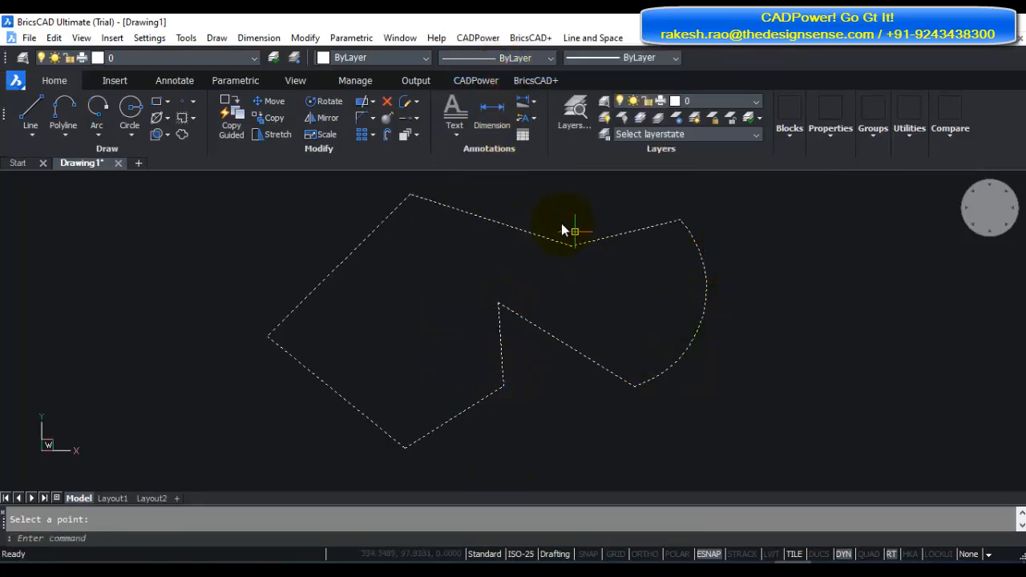
Step: Hatch the interior of the closed polyline with a diagonal line pattern
mouse_move(600, 241)
text(h)
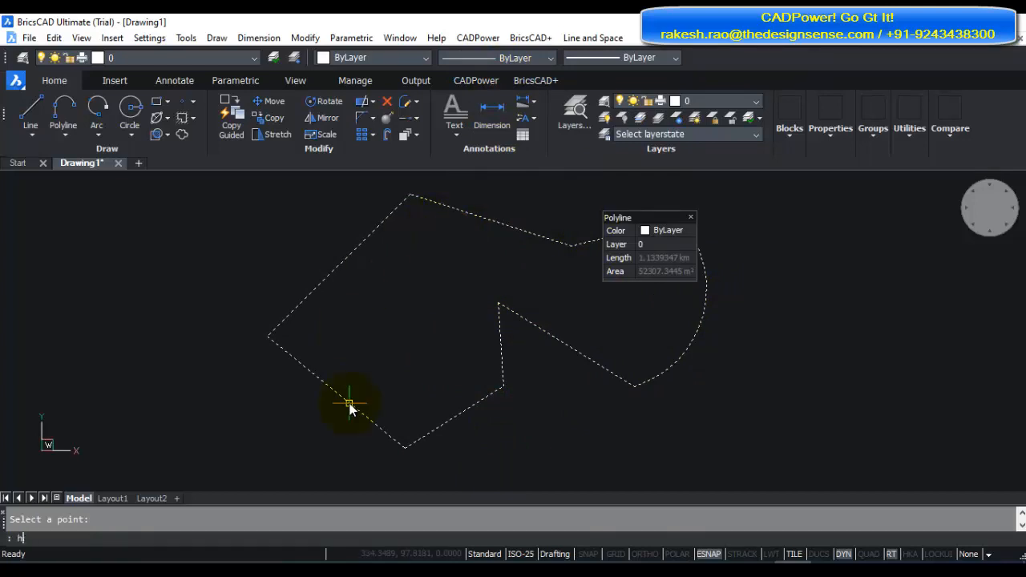
key(Return)
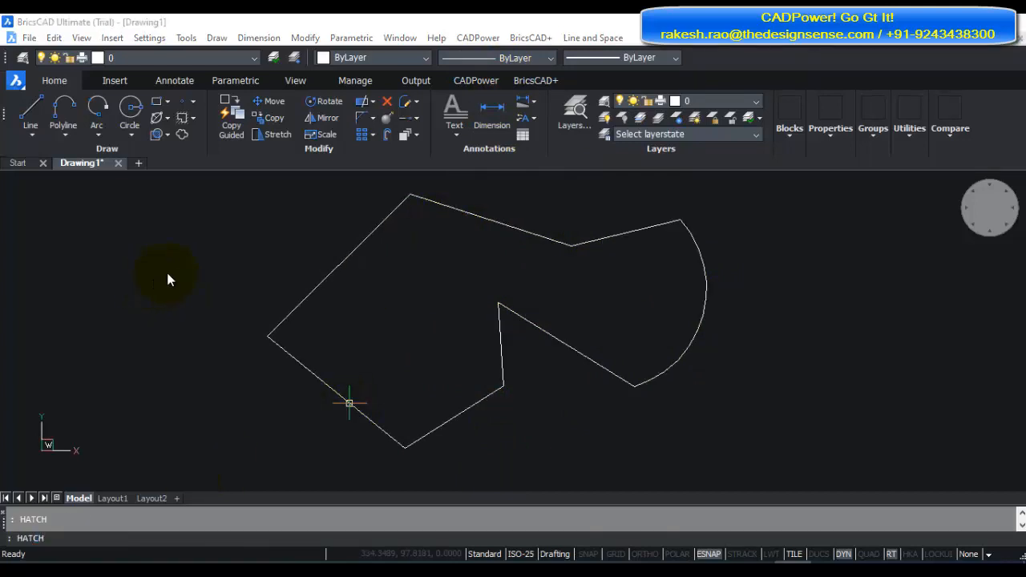
click(531, 94)
click(385, 272)
key(Return)
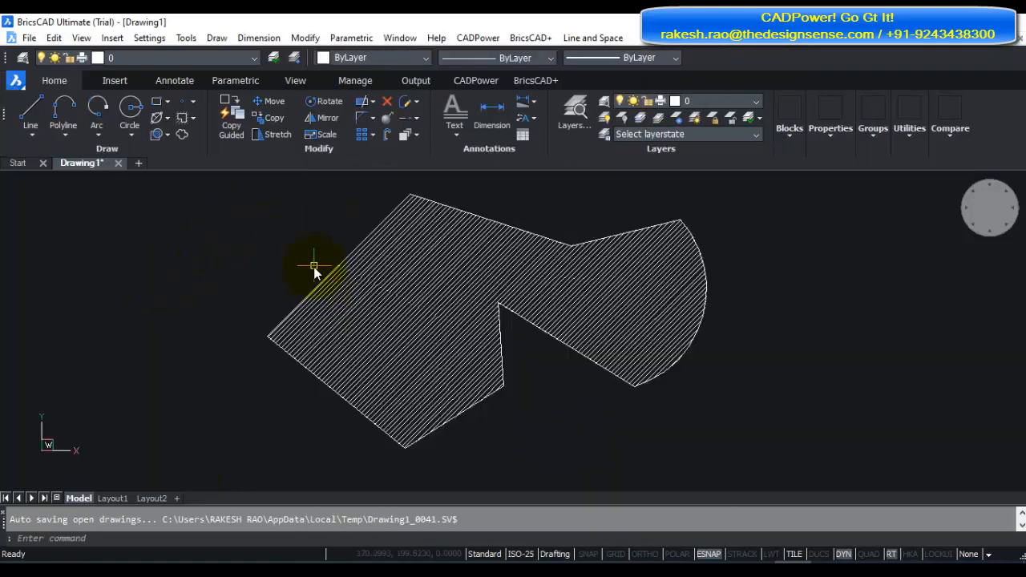
Step: Convert the hatched polyline's upper-left segment to an outward arc and add a vertex pulled outward from its lower-left segment
click(337, 264)
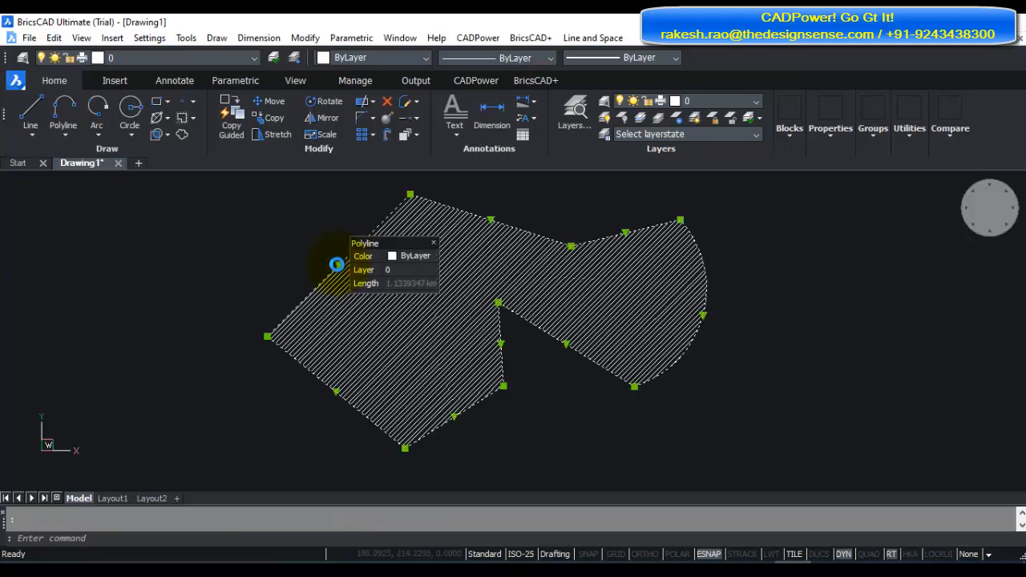
right_click(337, 264)
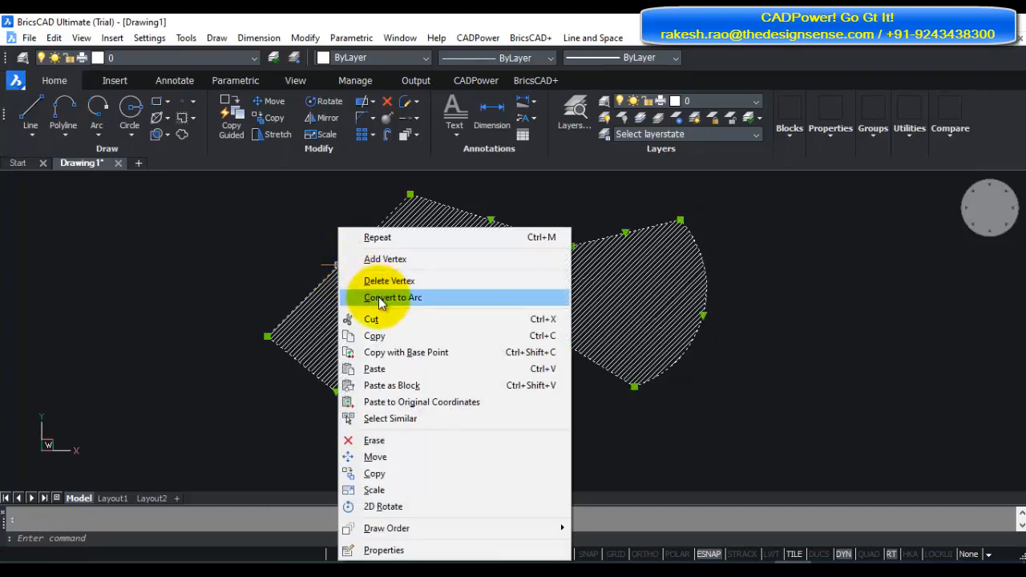
click(380, 302)
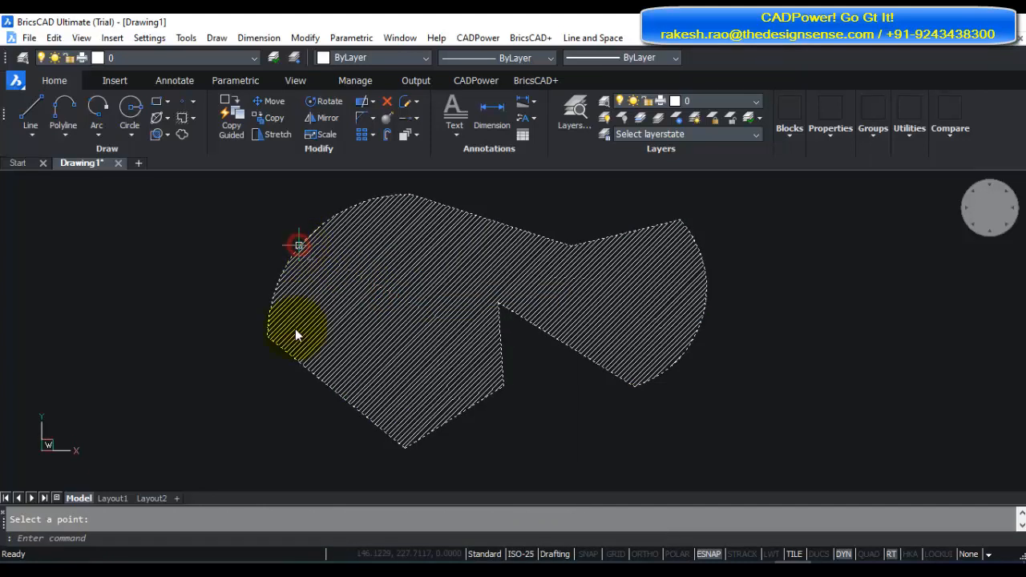
click(278, 431)
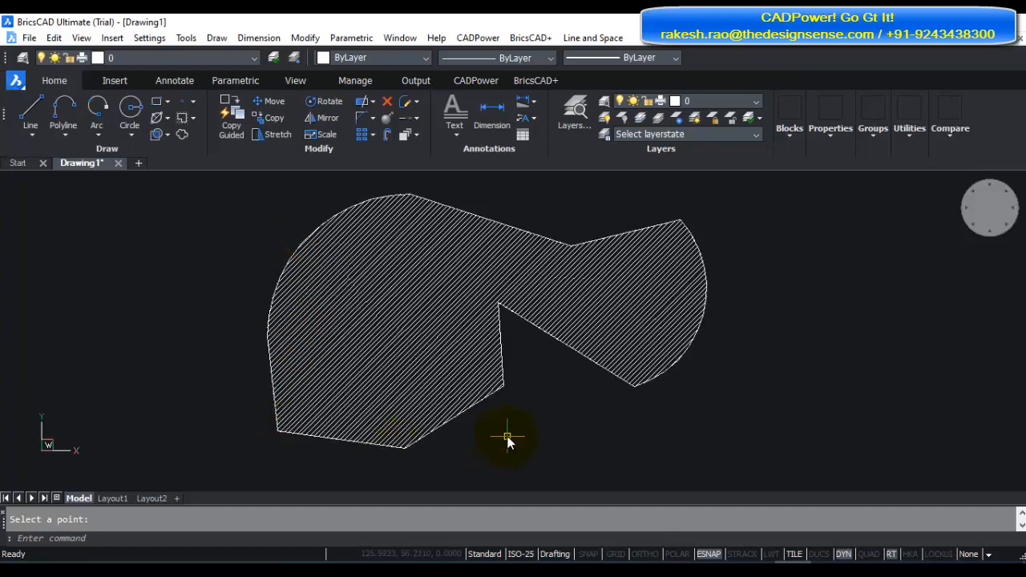
Step: Examine the freeware tool for locking and unlocking paper-space viewports, with all layouts selected, and leave it without applying
click(530, 38)
mouse_move(715, 294)
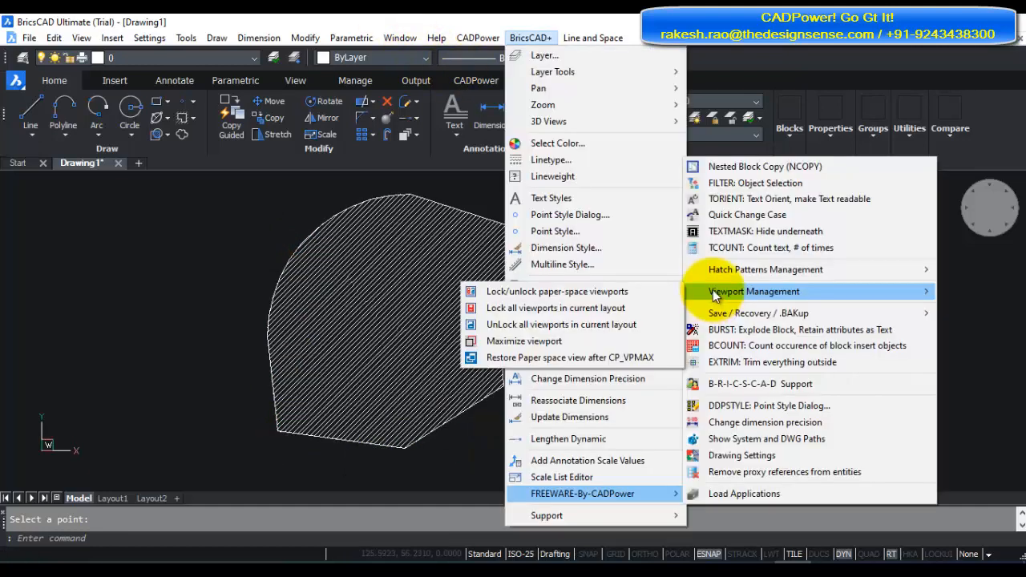
click(612, 295)
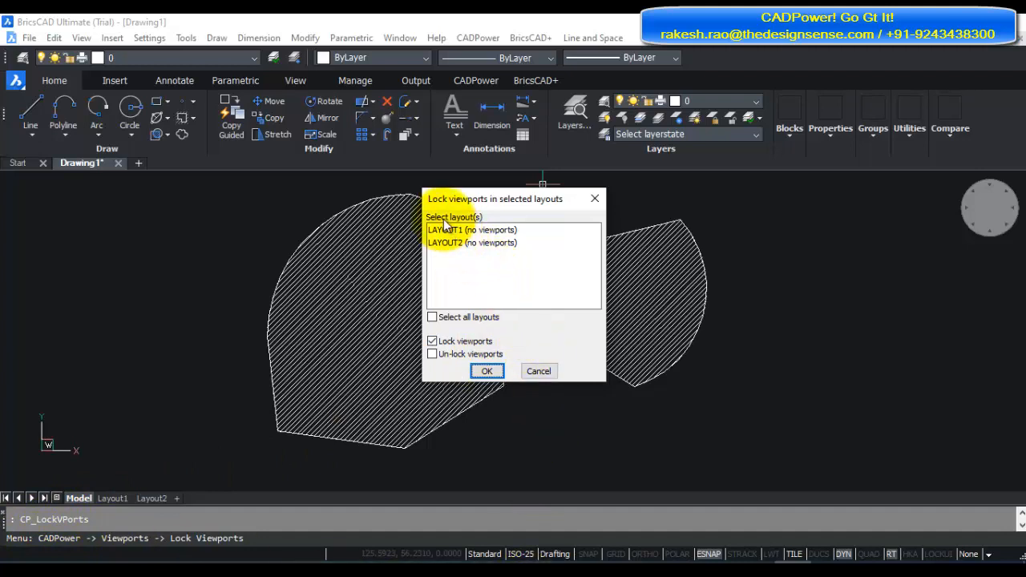
click(433, 317)
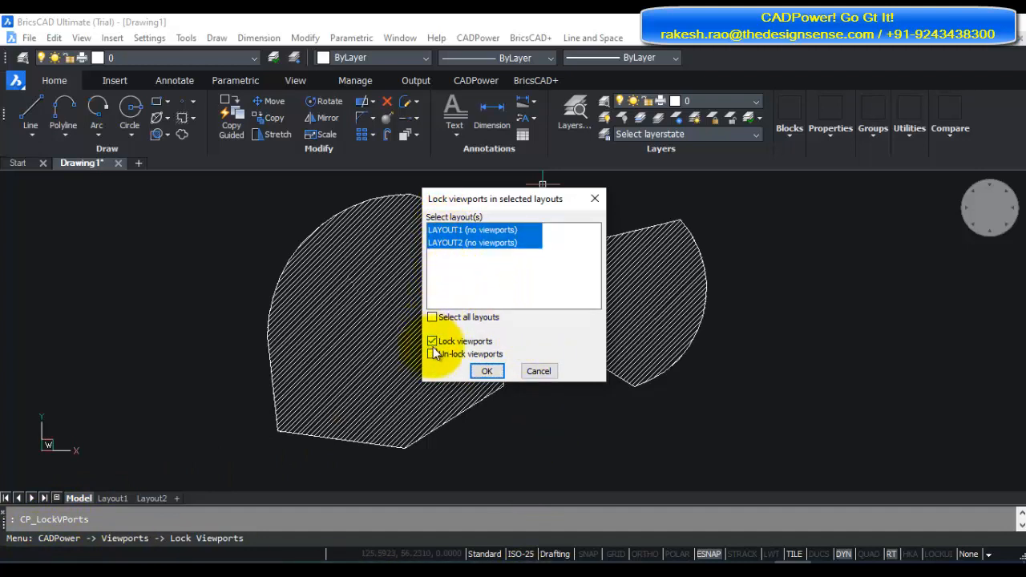
click(542, 376)
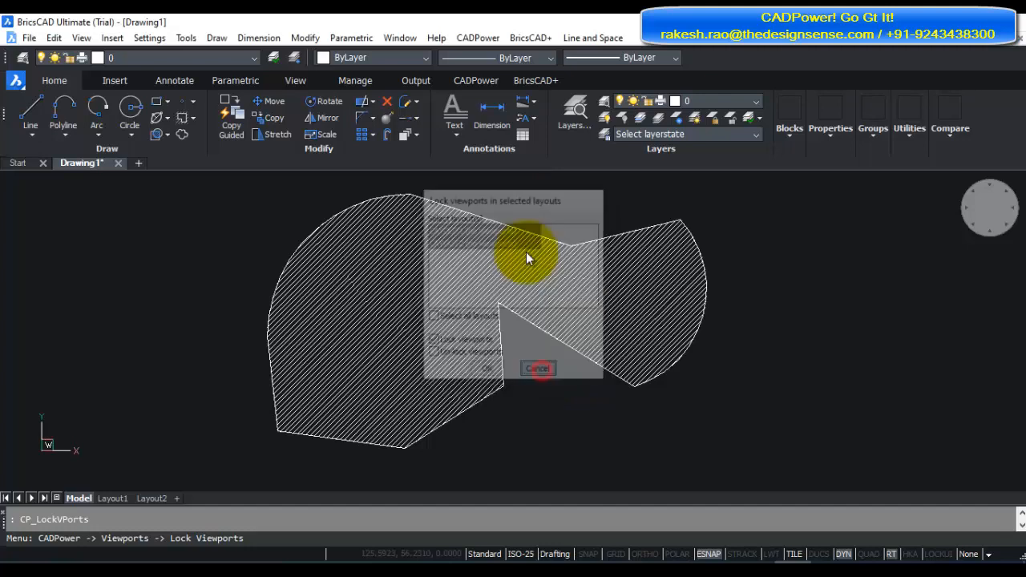
Step: Look through the viewport management and save/recovery freeware tools, and examine the MOVEBAK options for moving .bak files to a folder
click(518, 37)
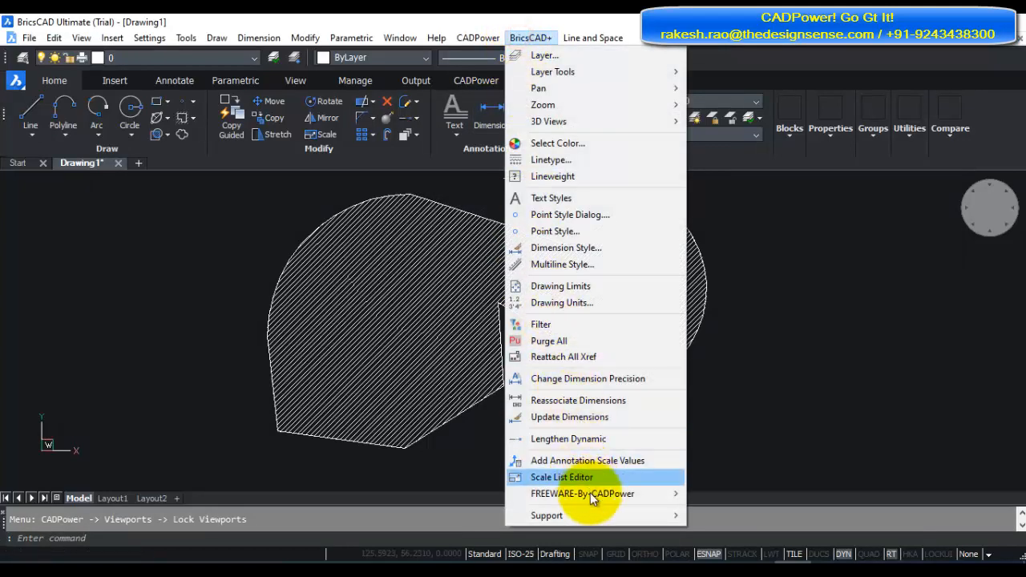
mouse_move(646, 495)
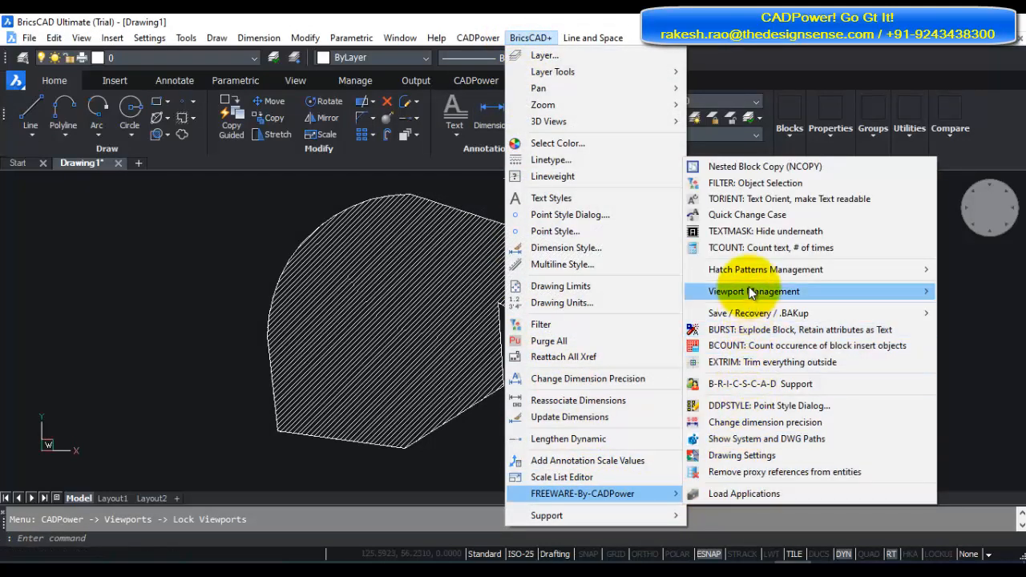
mouse_move(749, 295)
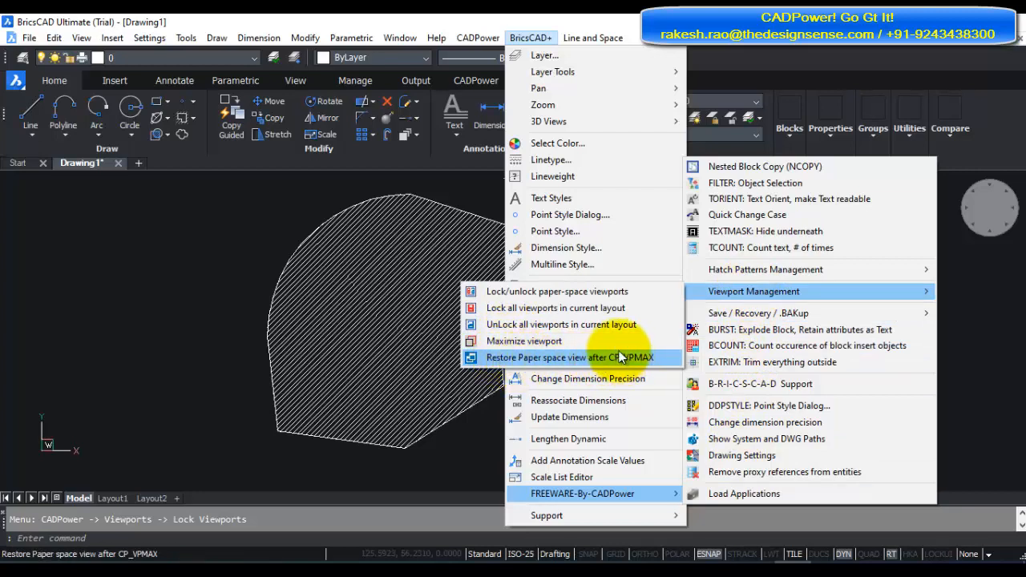
mouse_move(730, 315)
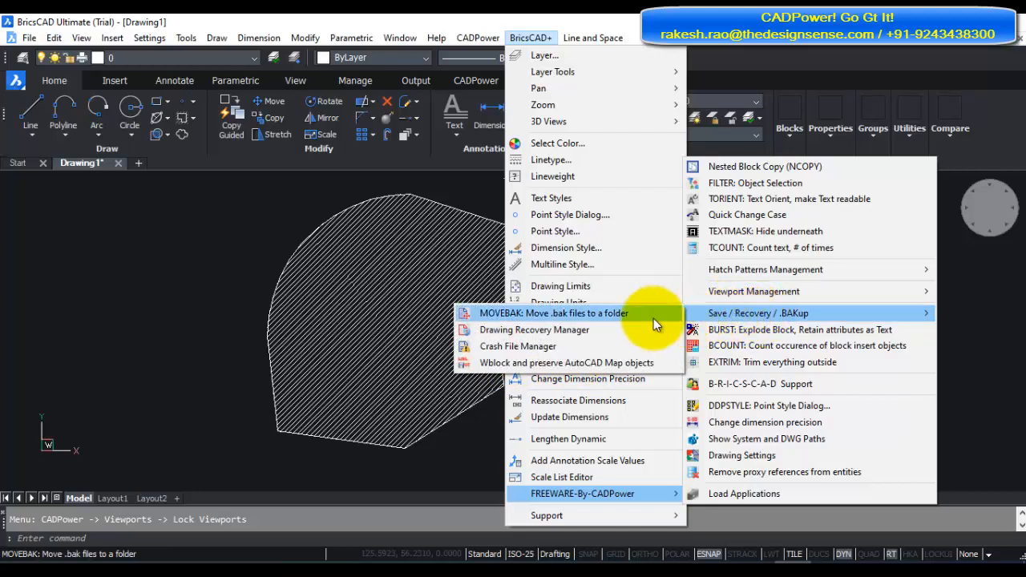
click(544, 319)
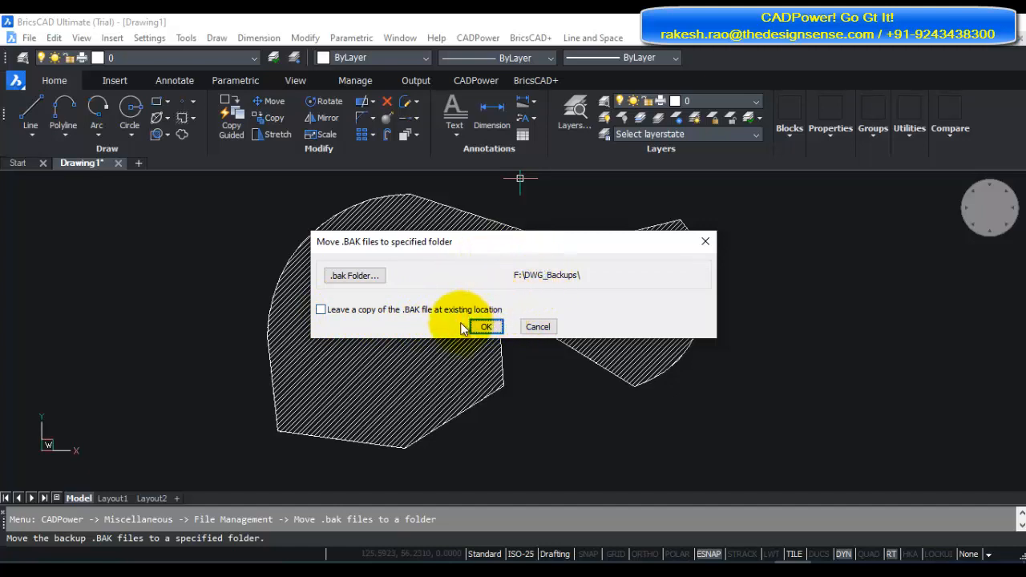
click(548, 327)
Step: Open the Drawing Settings from the BricsCAD+ support tools and reposition the dialog
click(530, 38)
mouse_move(583, 493)
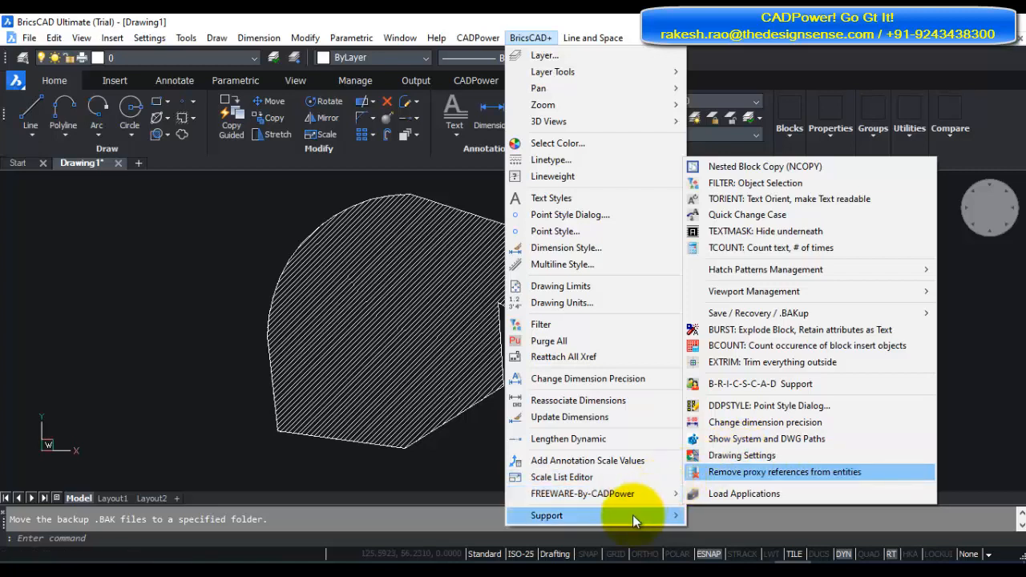
mouse_move(628, 518)
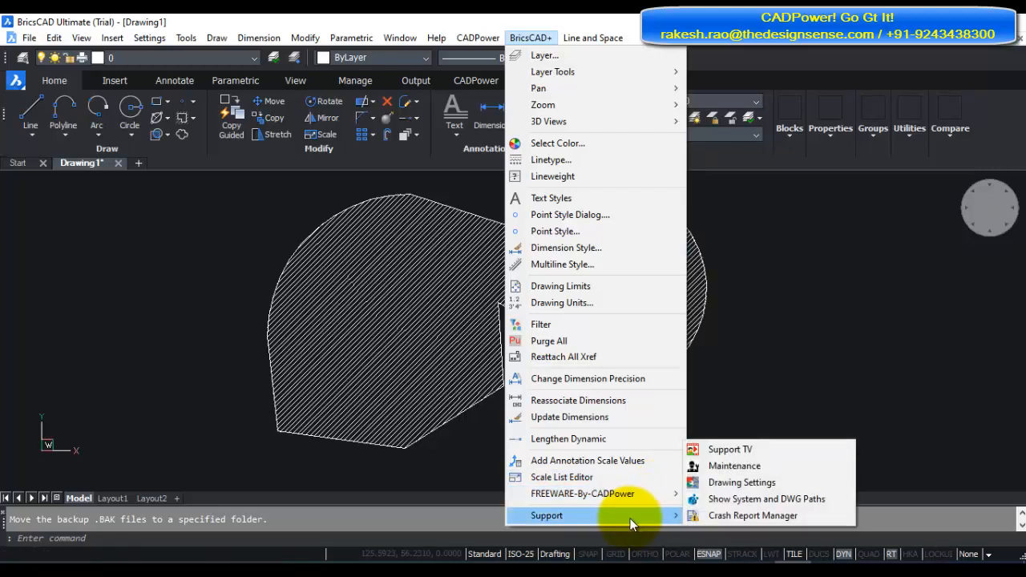
click(738, 483)
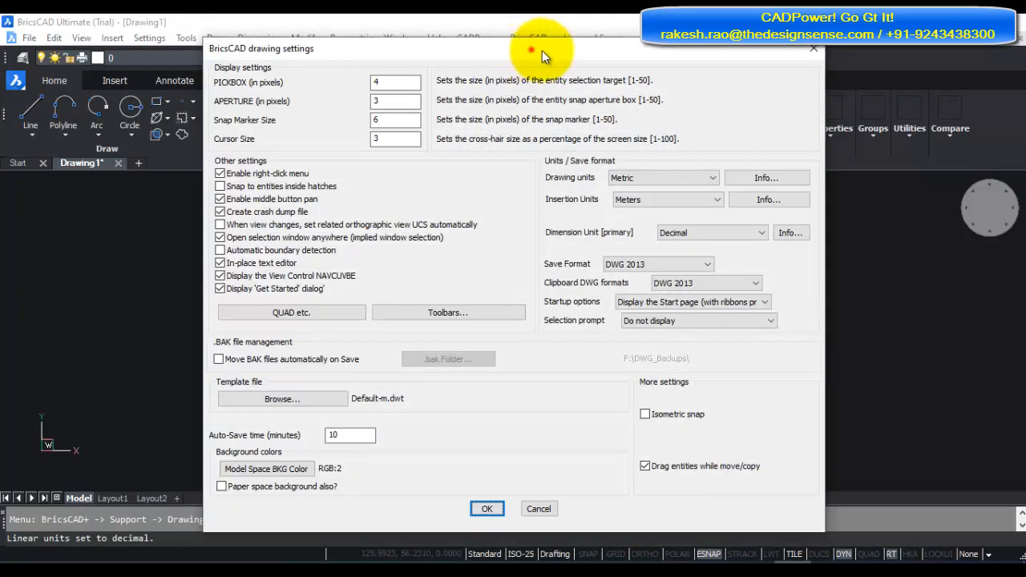
drag(531, 50, 604, 56)
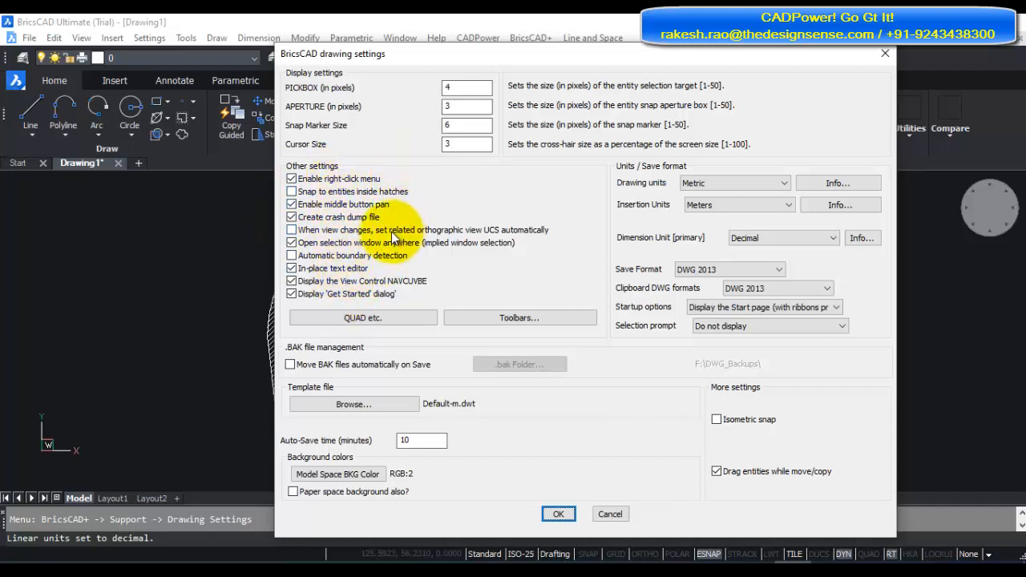
Step: Examine the additional QUAD settings and the toolbar settings, including letting CADPower manage toolbars, without applying changes
click(401, 318)
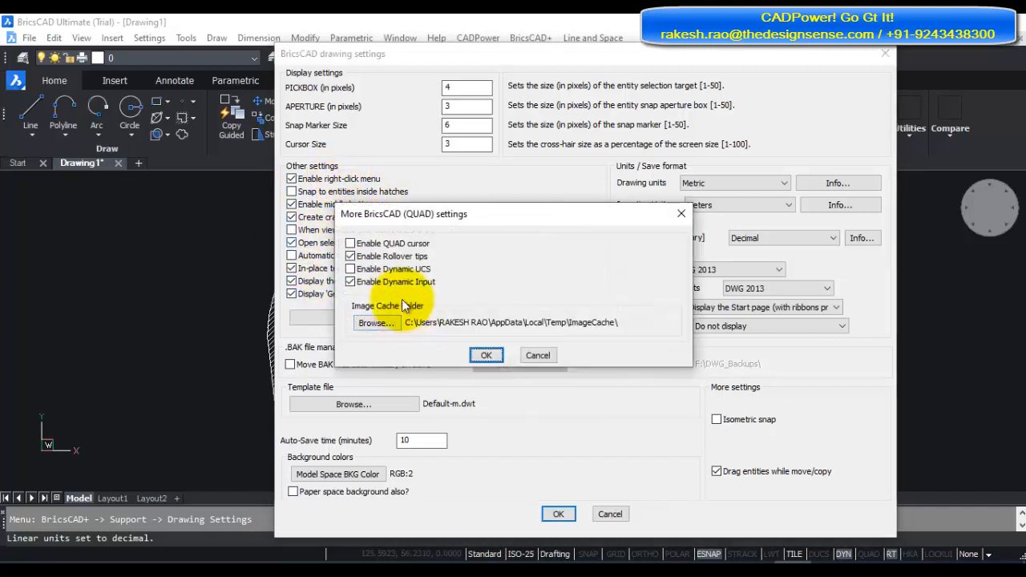
click(529, 355)
click(528, 363)
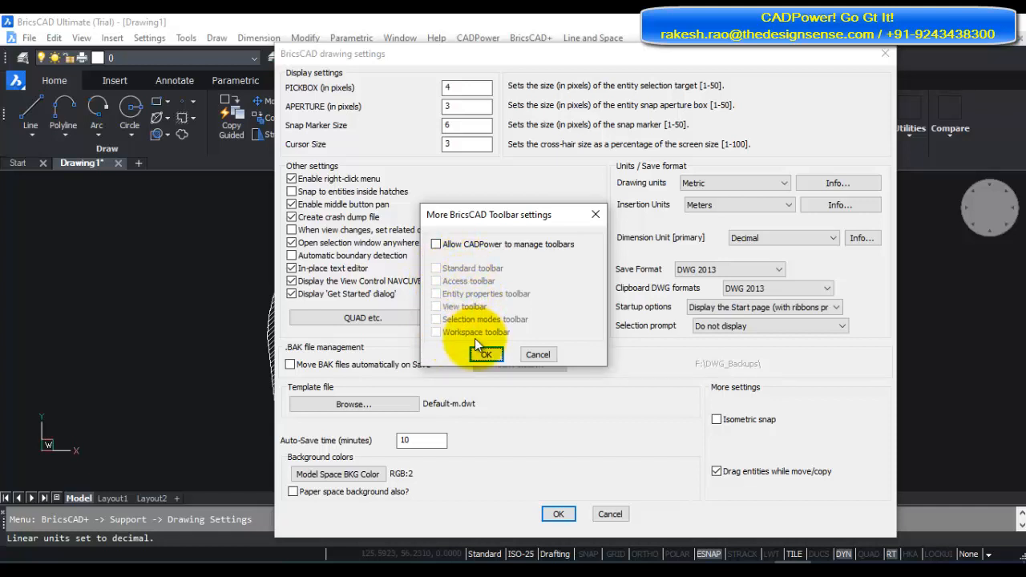
click(437, 244)
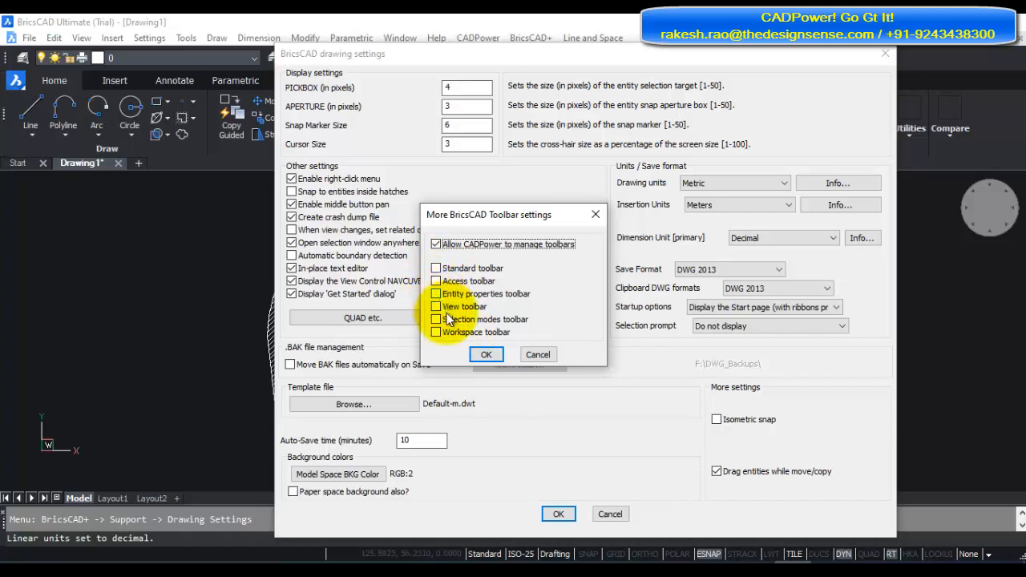
click(538, 355)
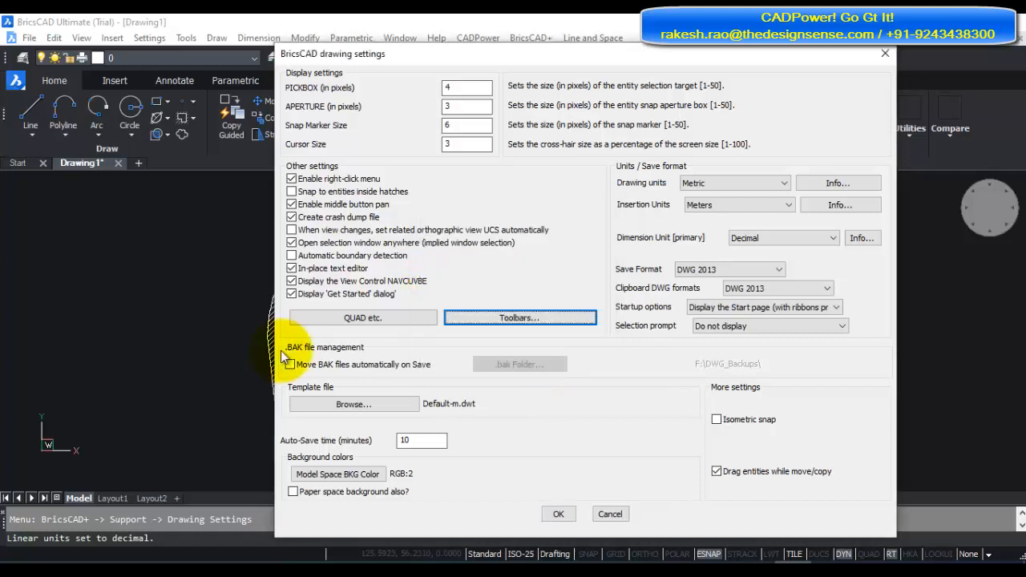
Step: Enable moving BAK files automatically on save and look at the template file selection without choosing a file
click(290, 365)
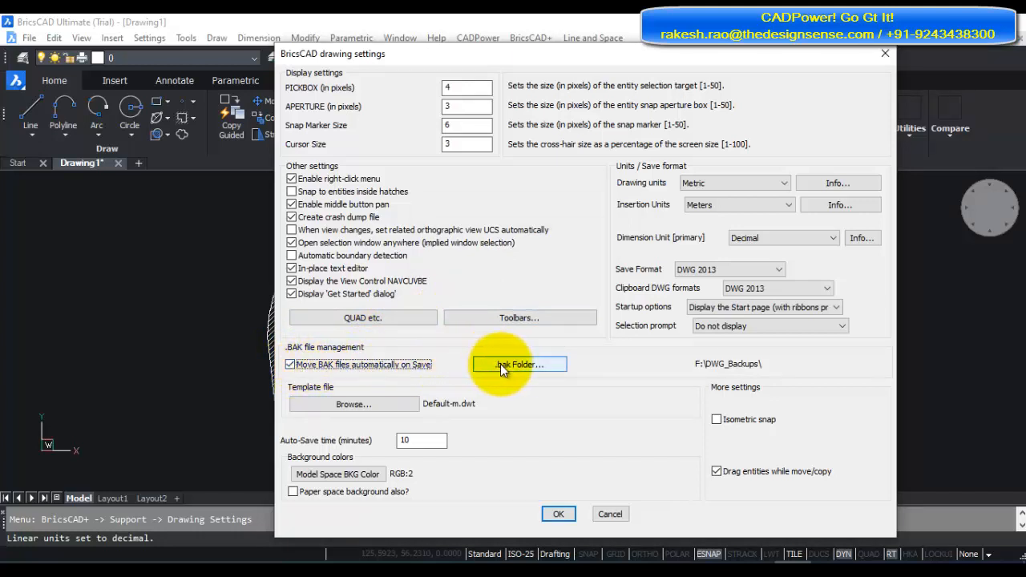
click(407, 405)
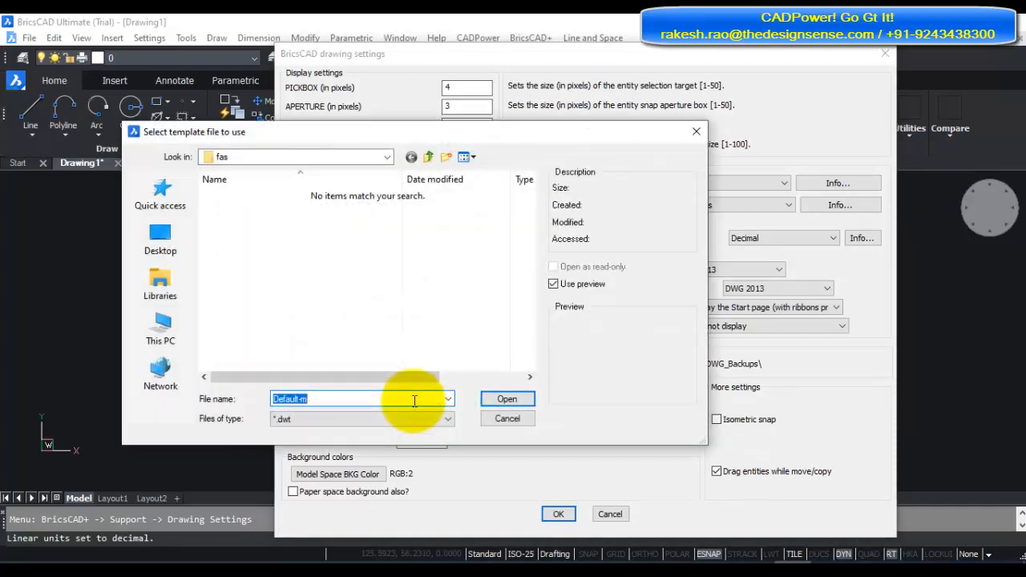
click(490, 418)
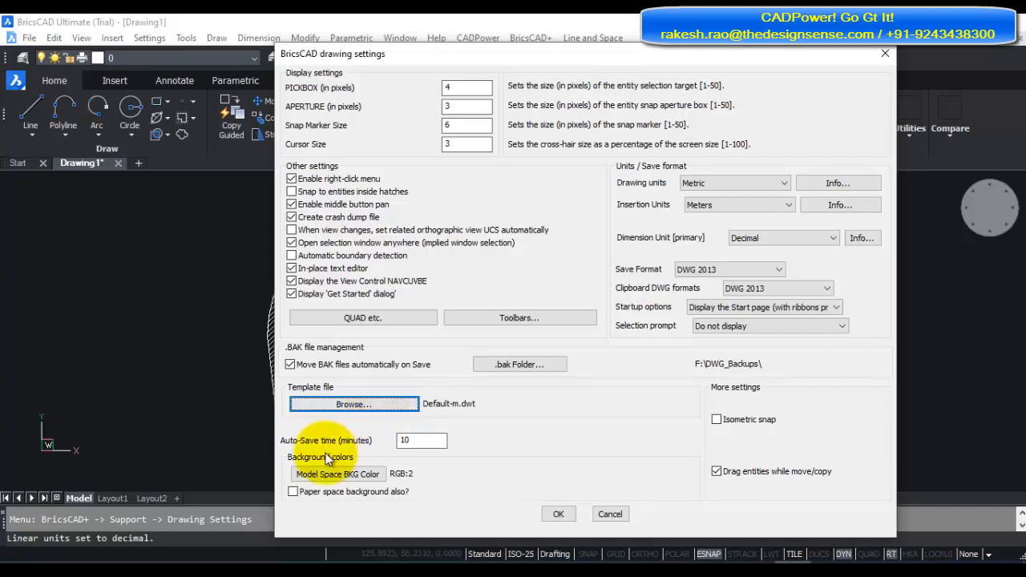
Step: Set the auto-save time to 10 minutes in the drawing settings
click(418, 440)
double_click(418, 440)
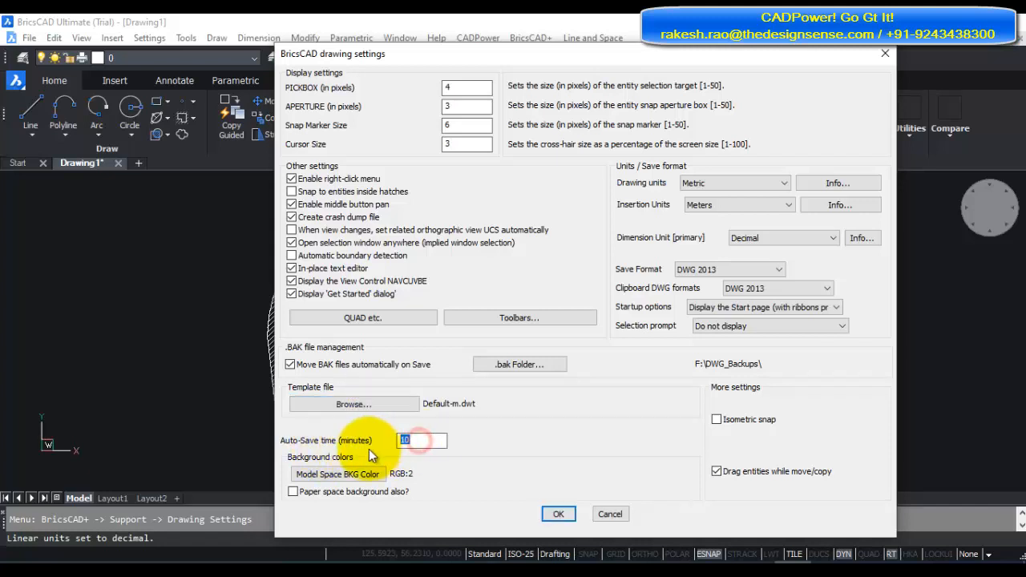
text(10)
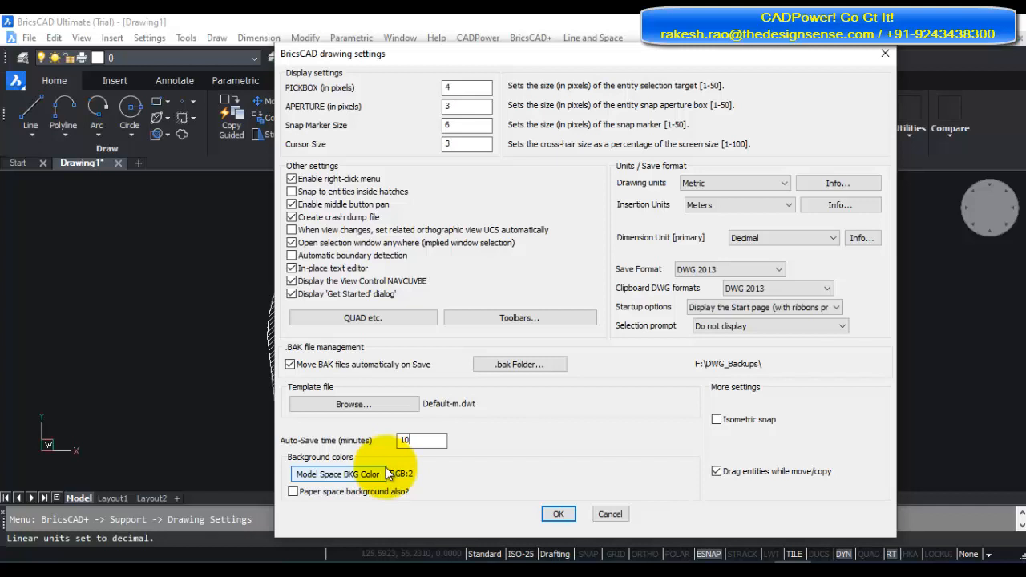
Step: Look at the model space background color choices and the option to include the paper space background
click(316, 473)
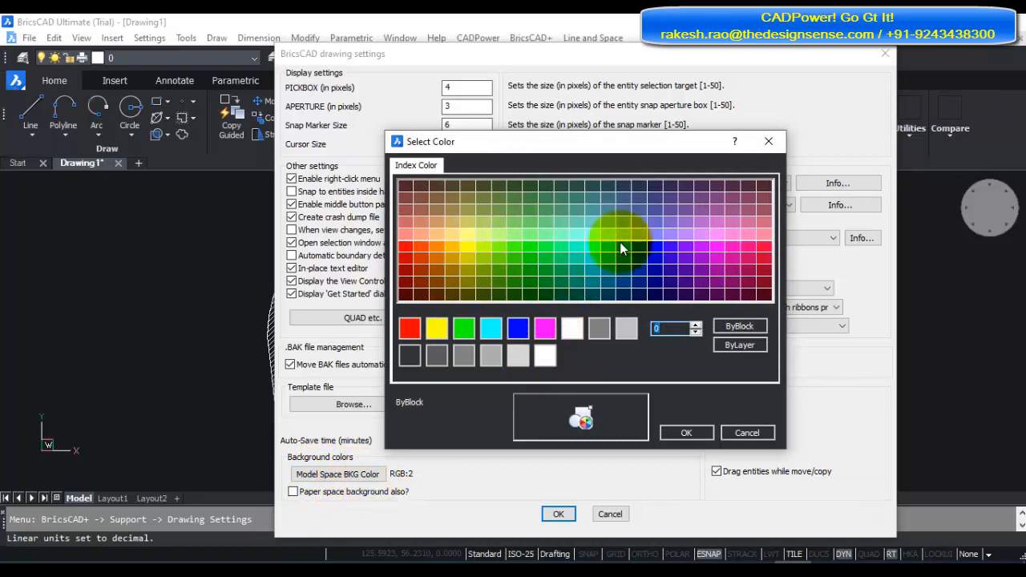
click(742, 434)
click(293, 492)
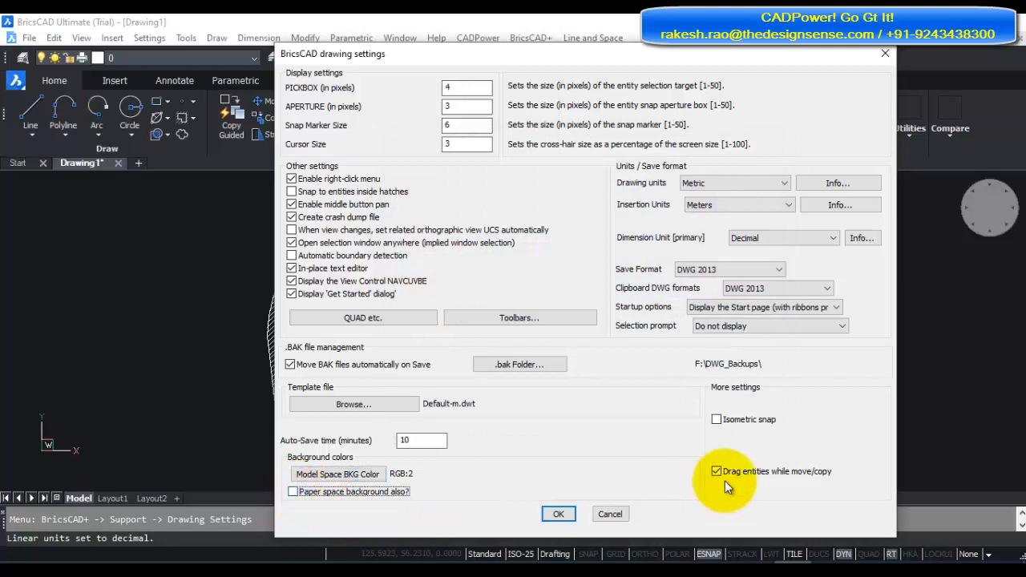
Step: Examine the Metric and Imperial drawing unit choices and the insertion unit choices, picking Meters for insertion
click(708, 184)
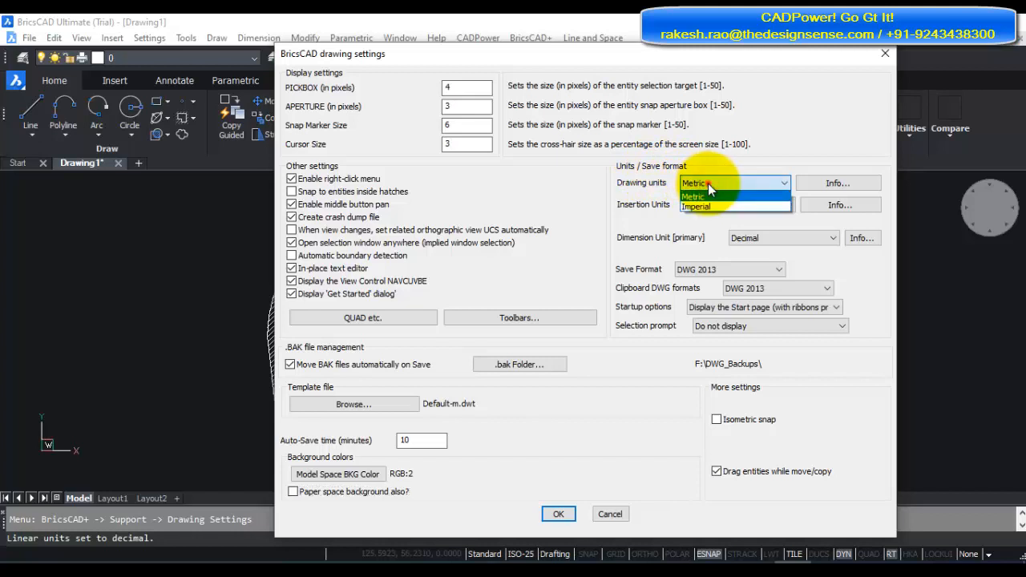
click(707, 183)
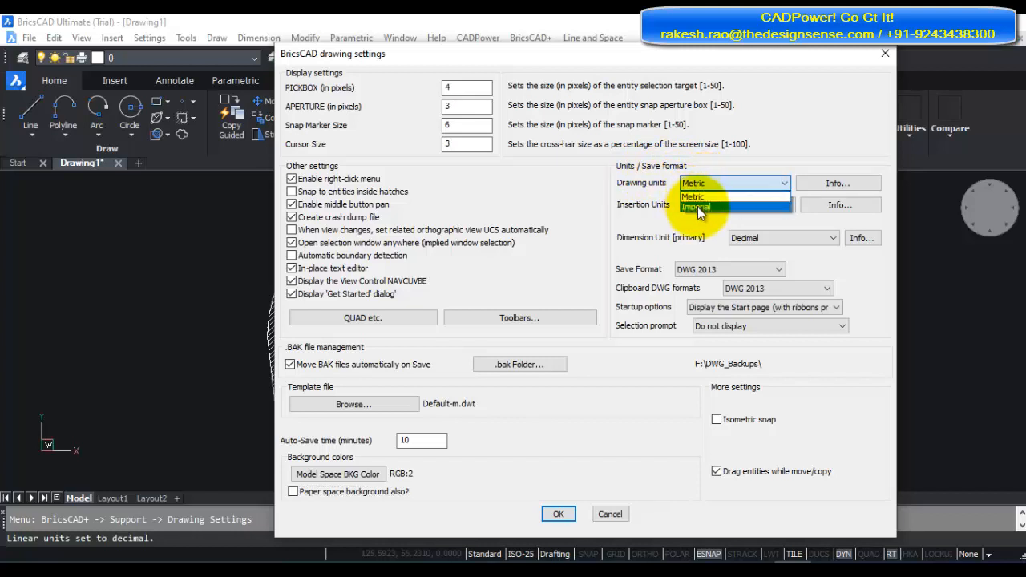
click(705, 196)
click(696, 207)
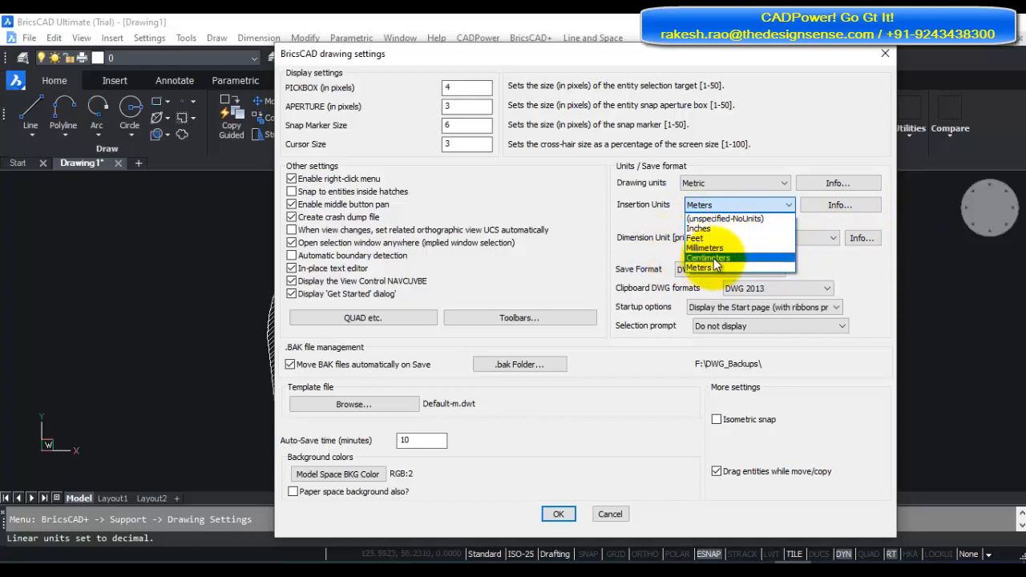
click(705, 267)
Step: Look through the primary dimension unit choices and read the information about the drawing units setting
click(774, 239)
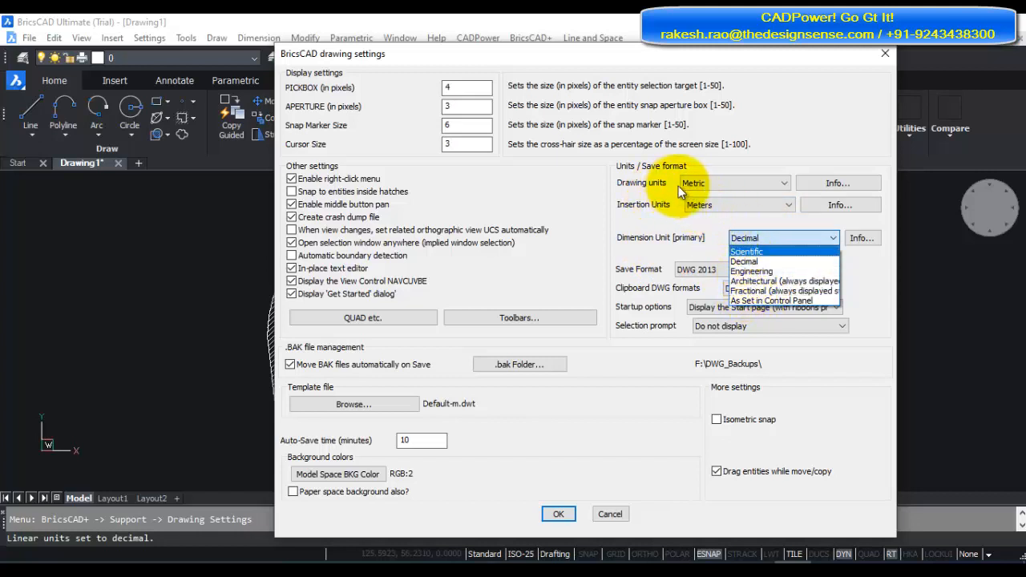
click(773, 275)
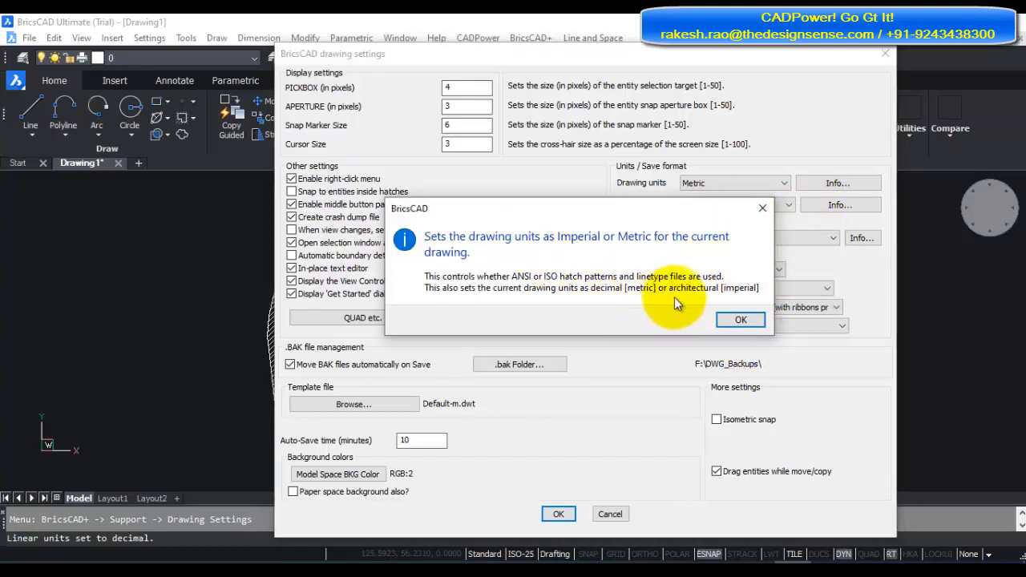
click(739, 317)
Step: Look through the available save formats and clipboard DWG formats without changing either one
click(728, 271)
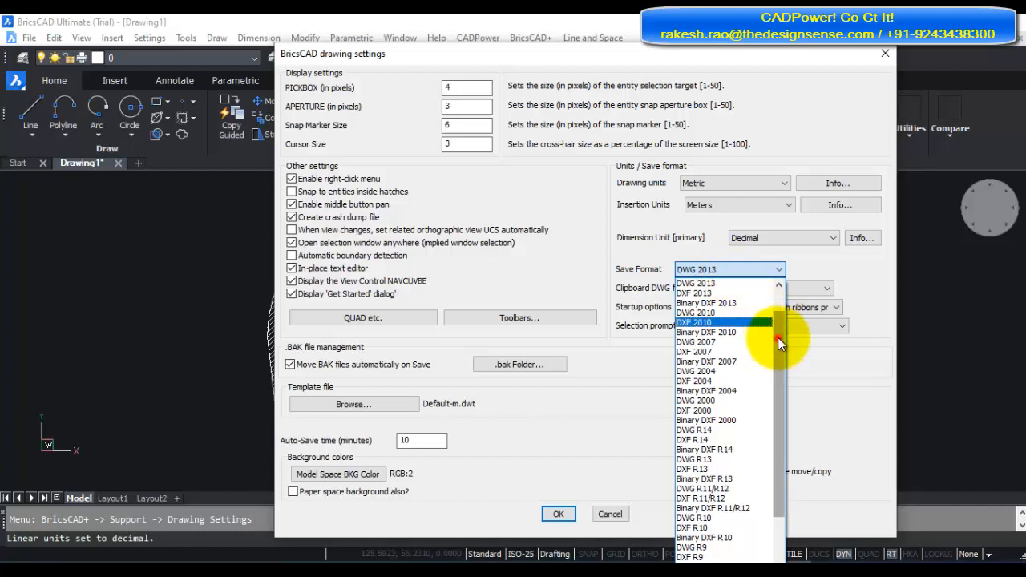
drag(777, 337, 786, 304)
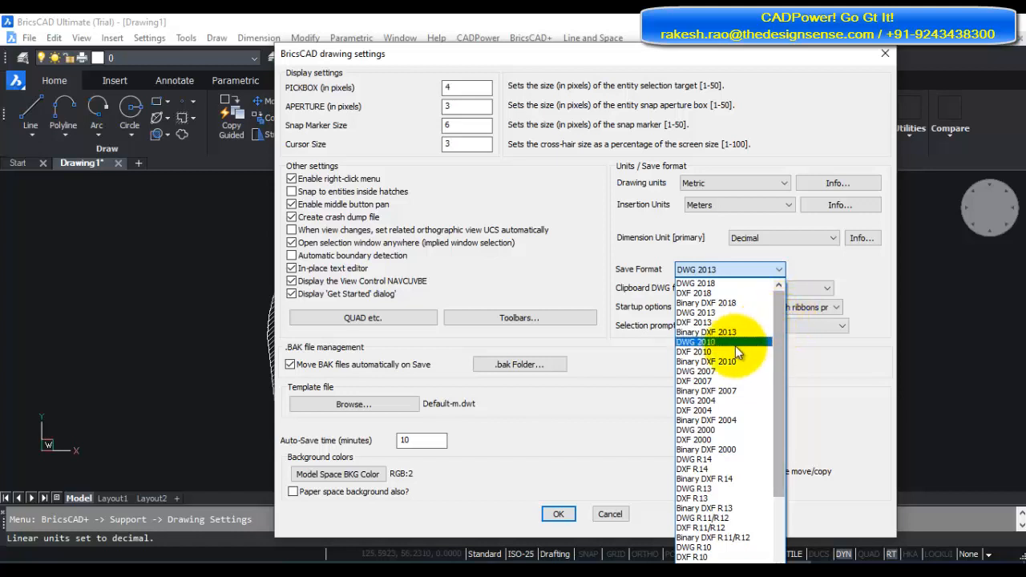
click(811, 351)
click(744, 289)
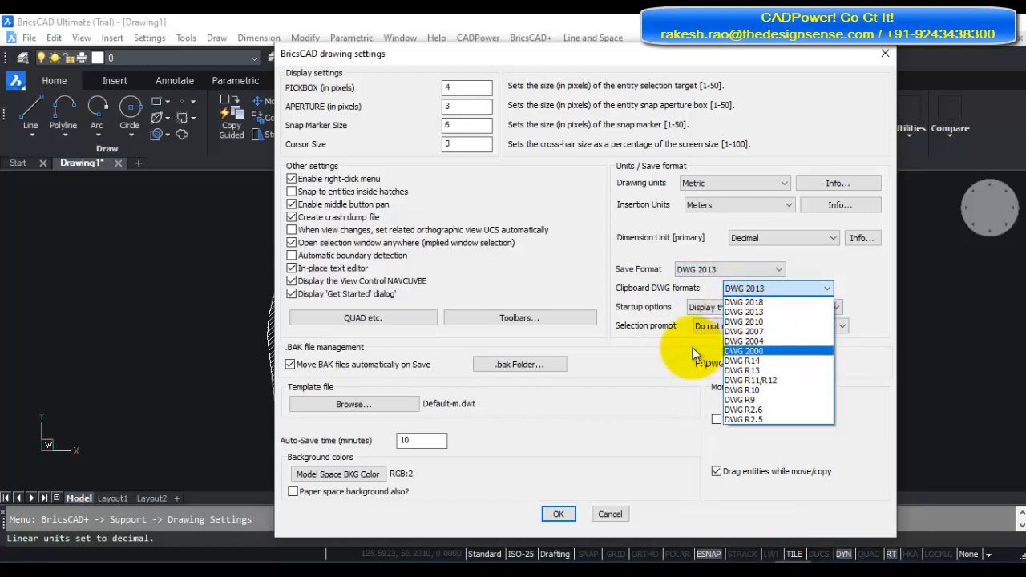
click(727, 309)
Step: Look through the startup options and selection prompt choices, and dismiss the drawing settings without applying changes
click(726, 308)
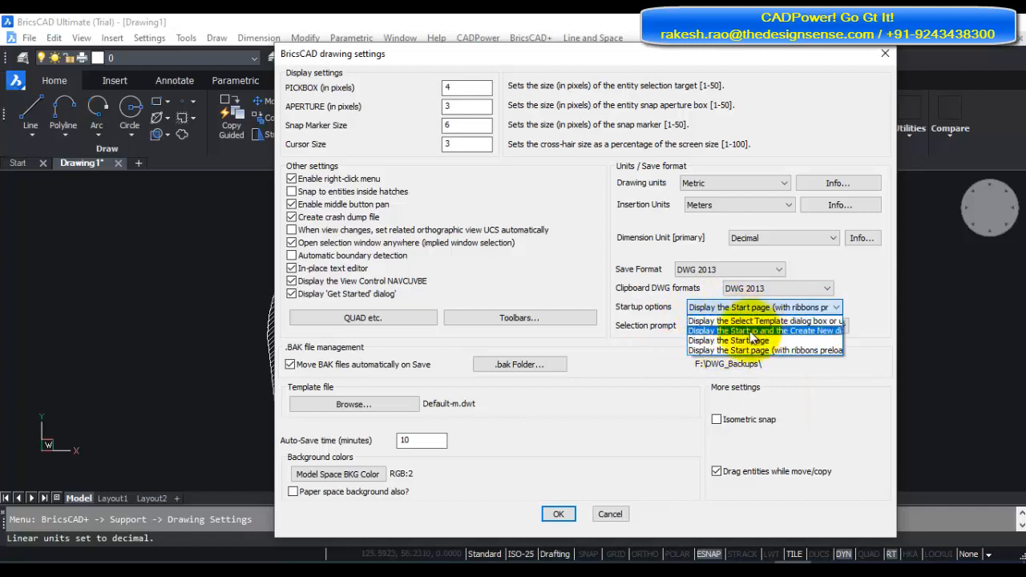
click(658, 345)
click(744, 329)
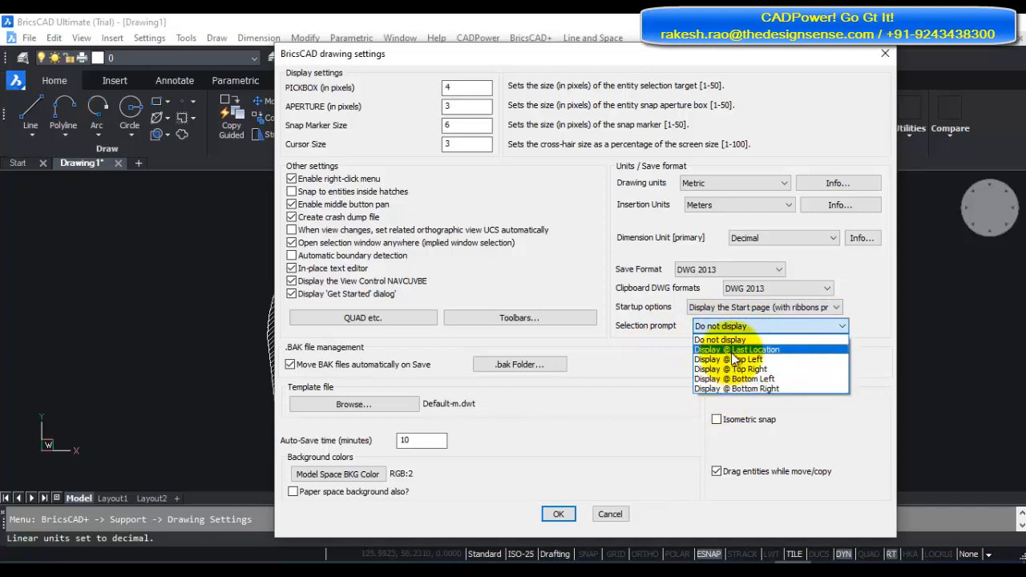
click(682, 362)
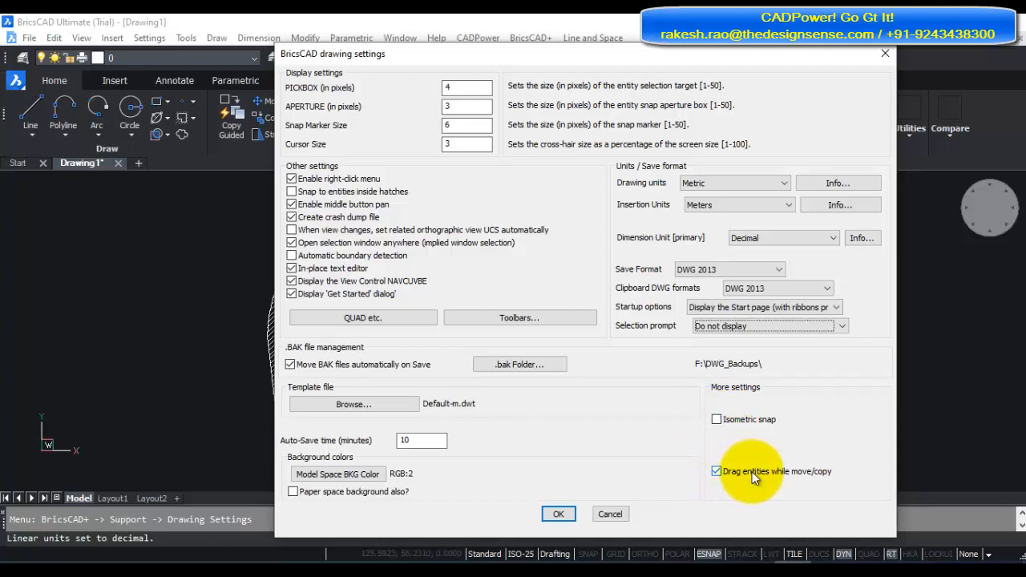
click(600, 515)
click(519, 37)
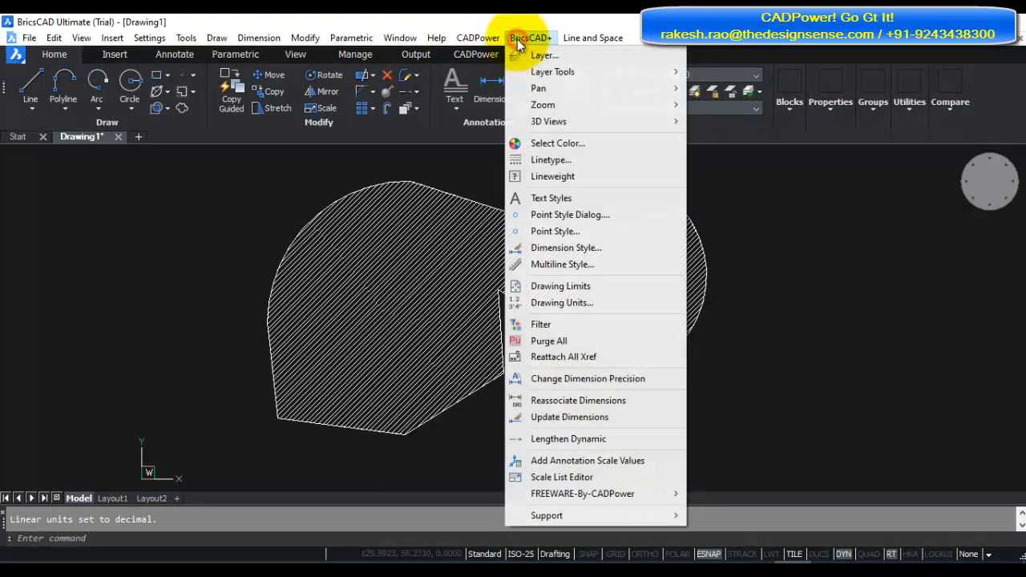
mouse_move(576, 515)
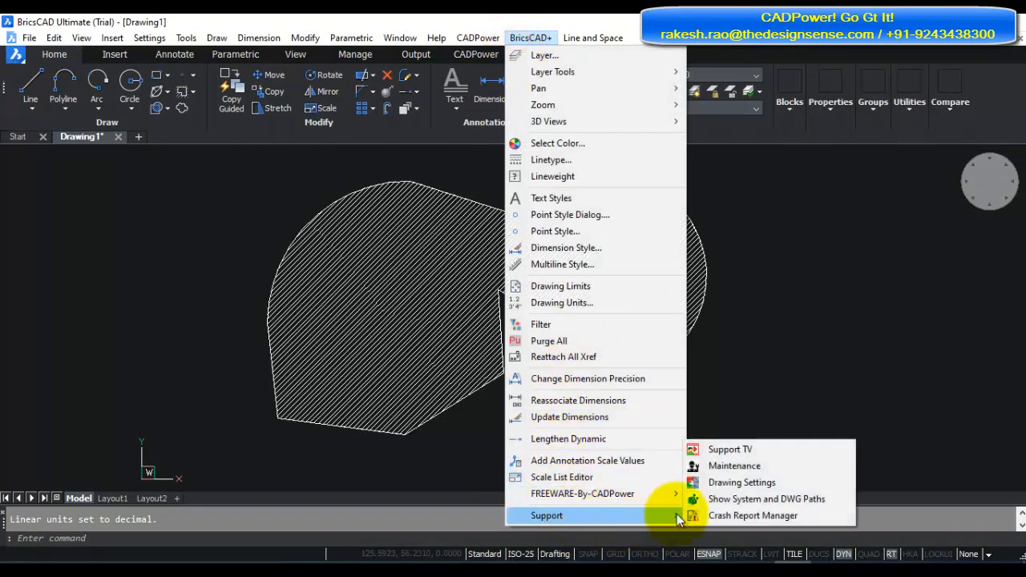
click(721, 484)
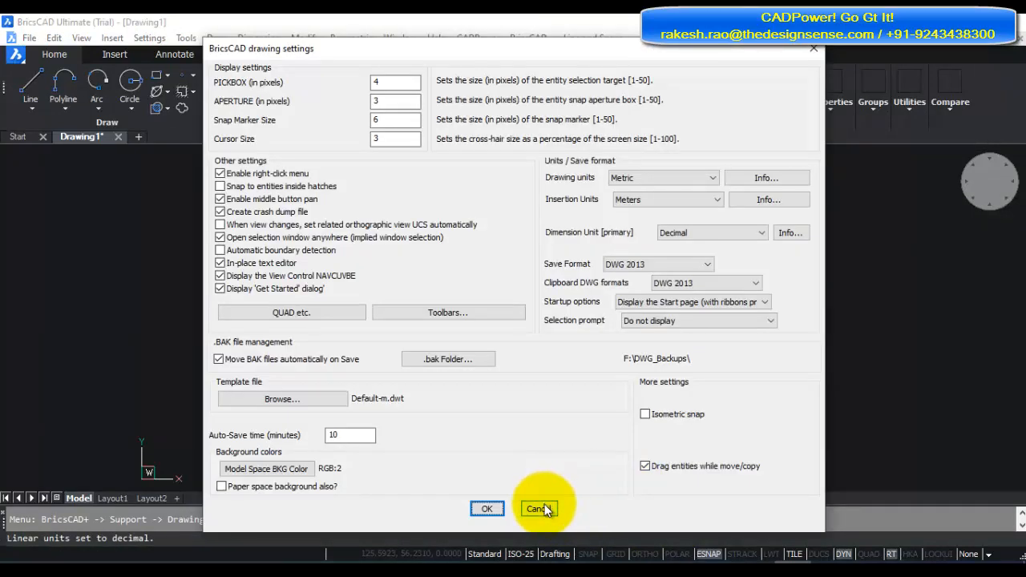
click(543, 508)
Step: Run the Windows: Computer Management task from the BricsCAD+ maintenance tool and close the window it opens
click(542, 37)
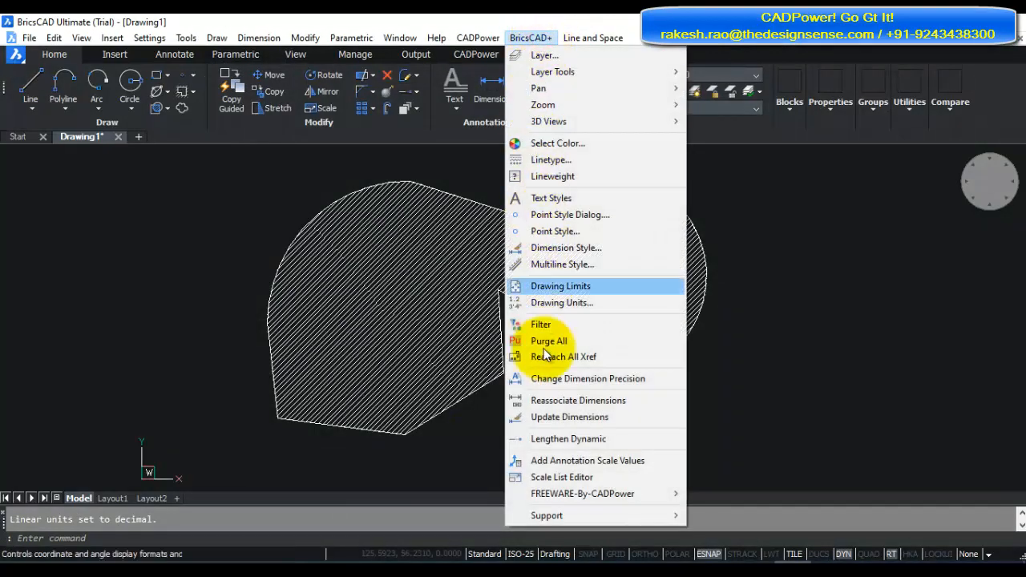
mouse_move(650, 515)
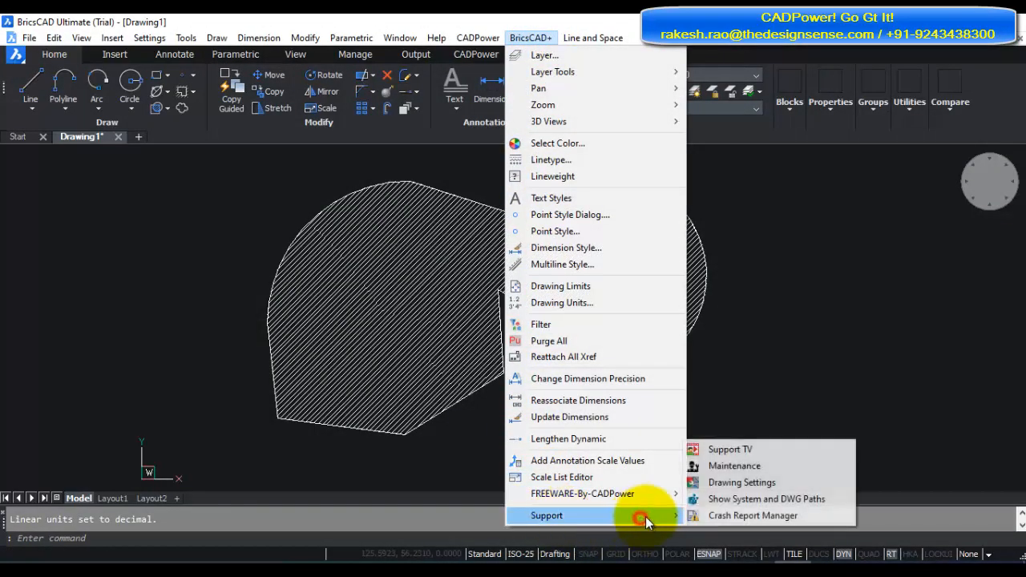
click(730, 466)
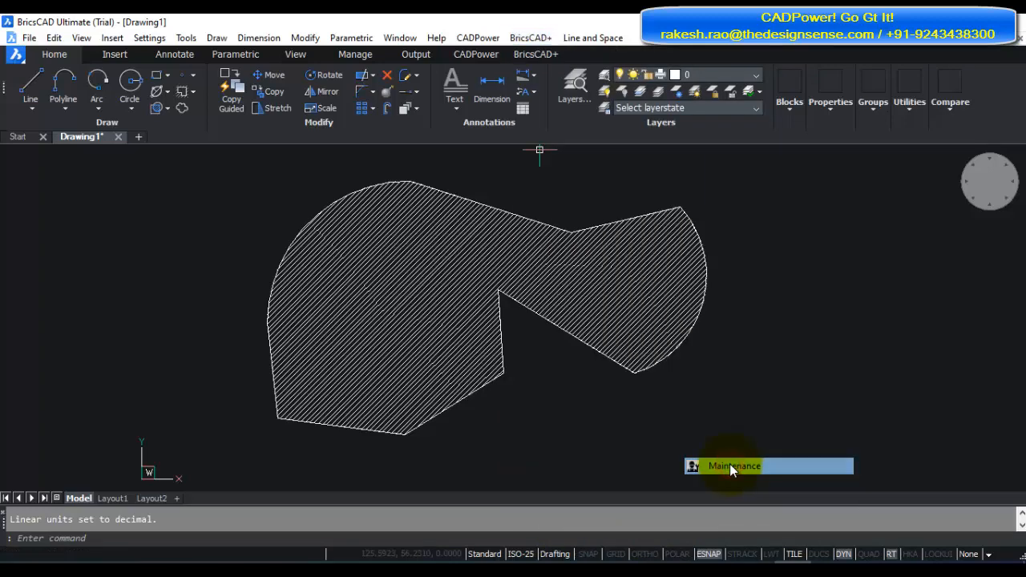
drag(715, 195, 722, 286)
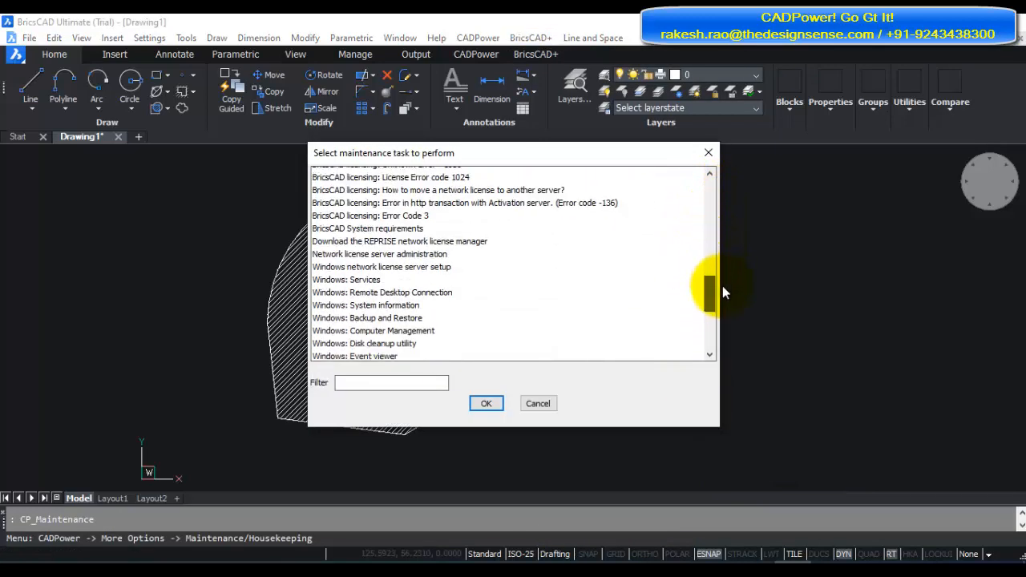
click(369, 327)
click(487, 400)
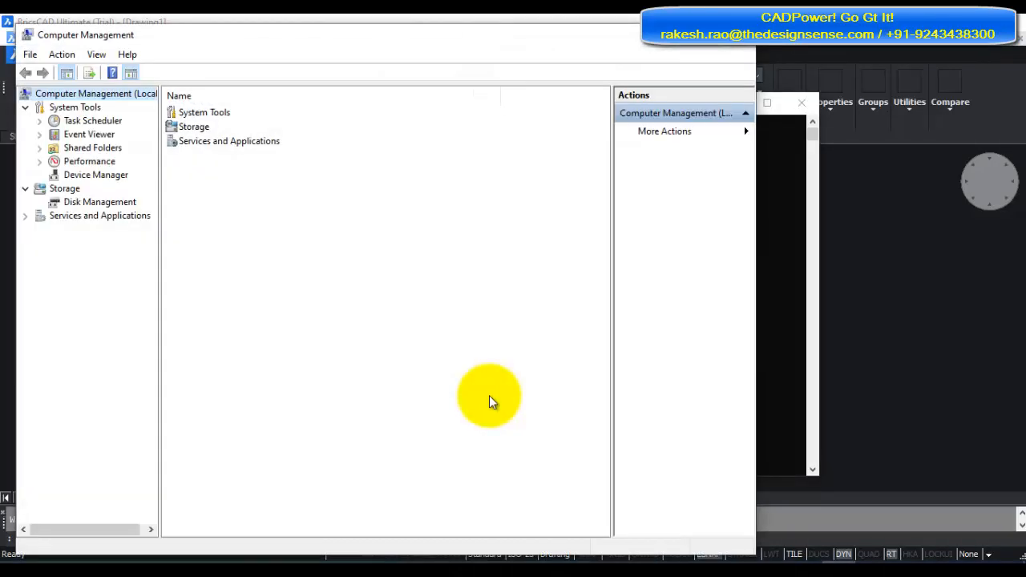
key(alt+F4)
Step: Run the Windows: Control Panel task from the maintenance tool and return to the drawing
click(787, 465)
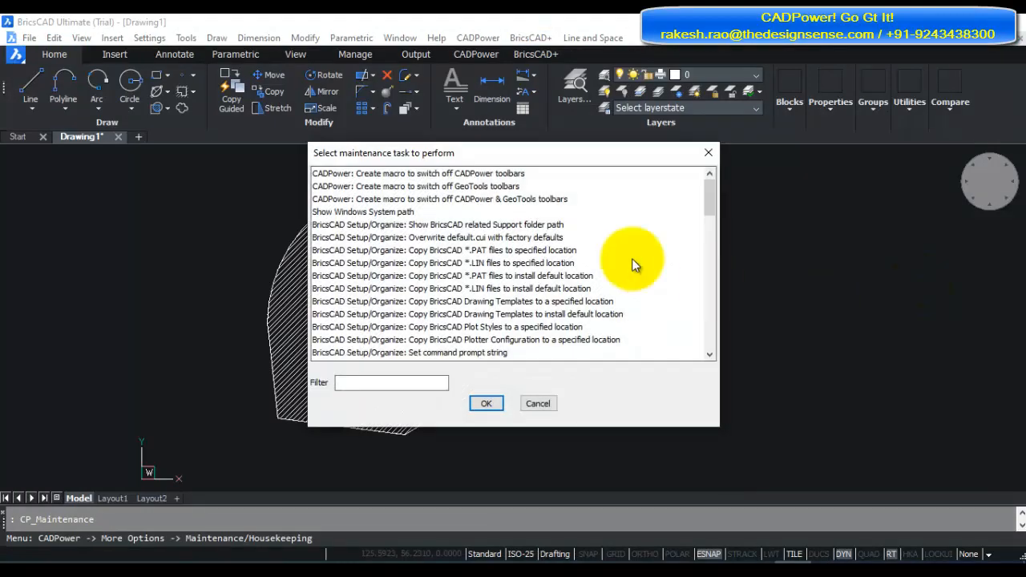
drag(710, 207, 705, 327)
click(353, 240)
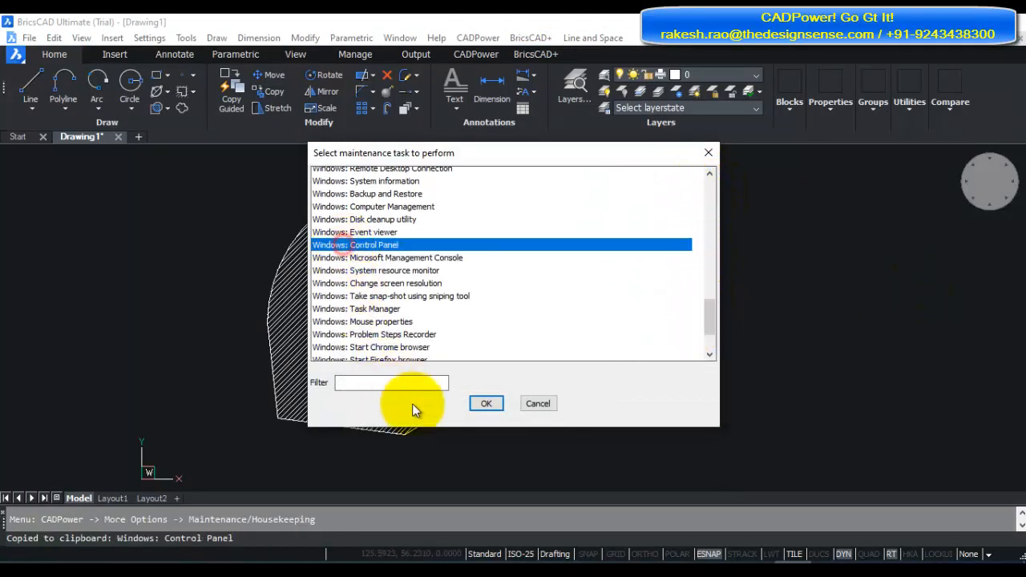
click(486, 403)
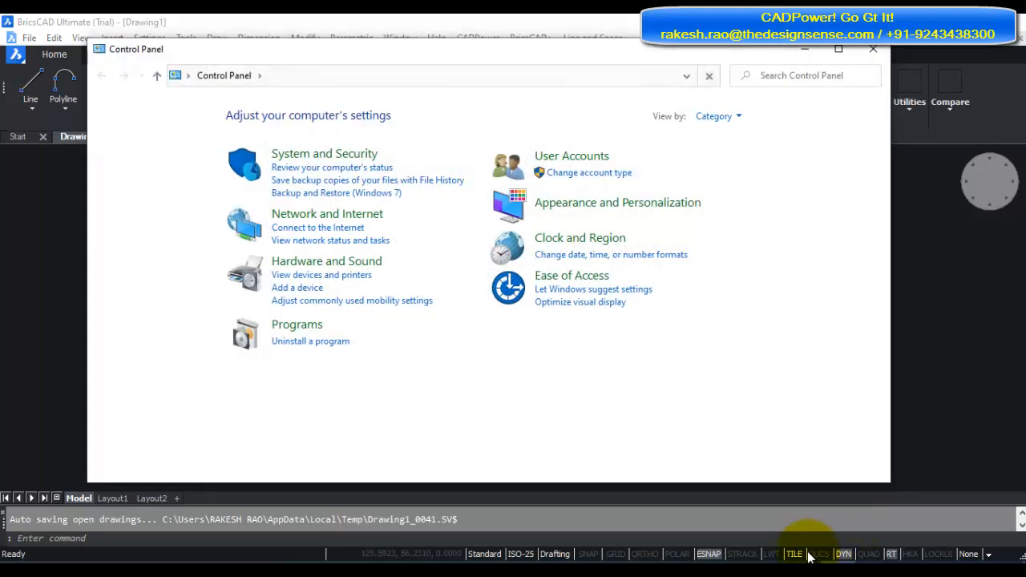
click(25, 541)
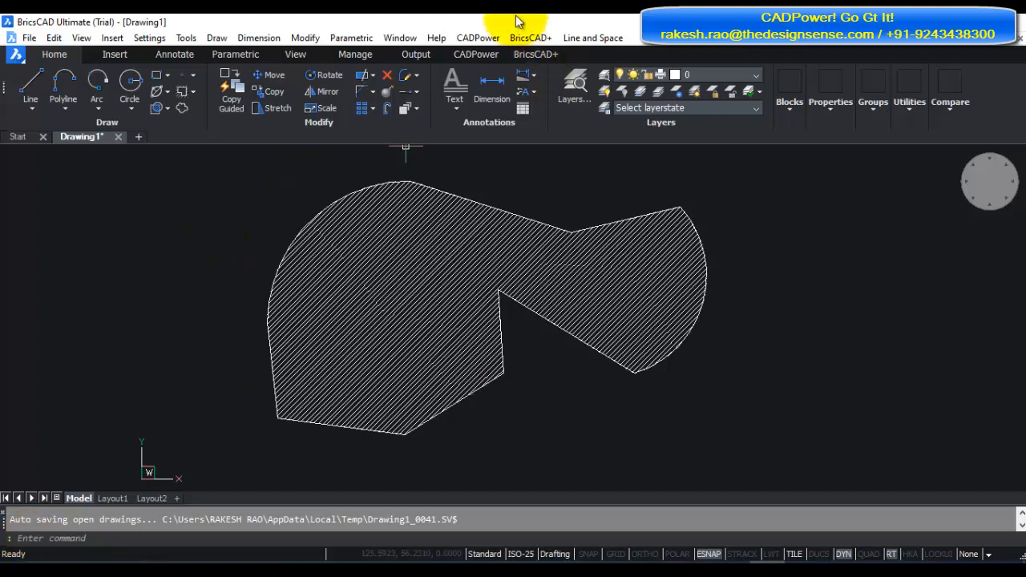
Step: Review the Windows tasks in the maintenance task list and leave it without running any
click(529, 38)
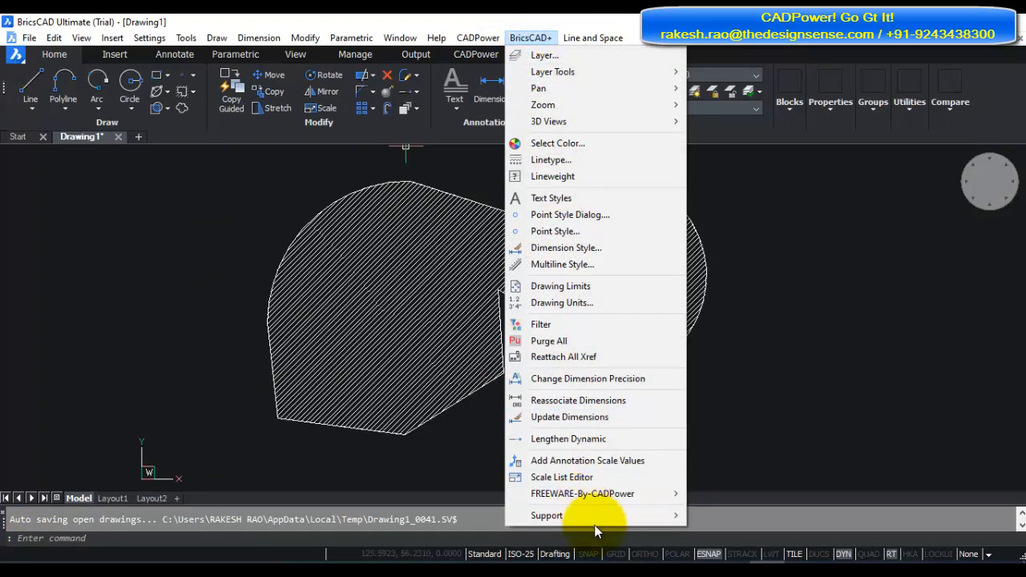
mouse_move(601, 522)
click(735, 465)
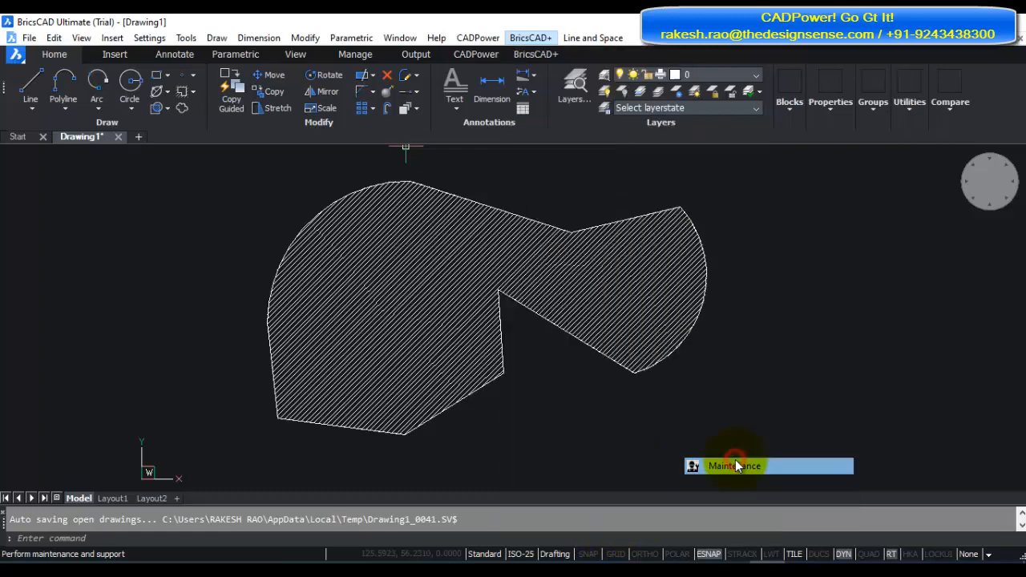
drag(710, 202, 710, 332)
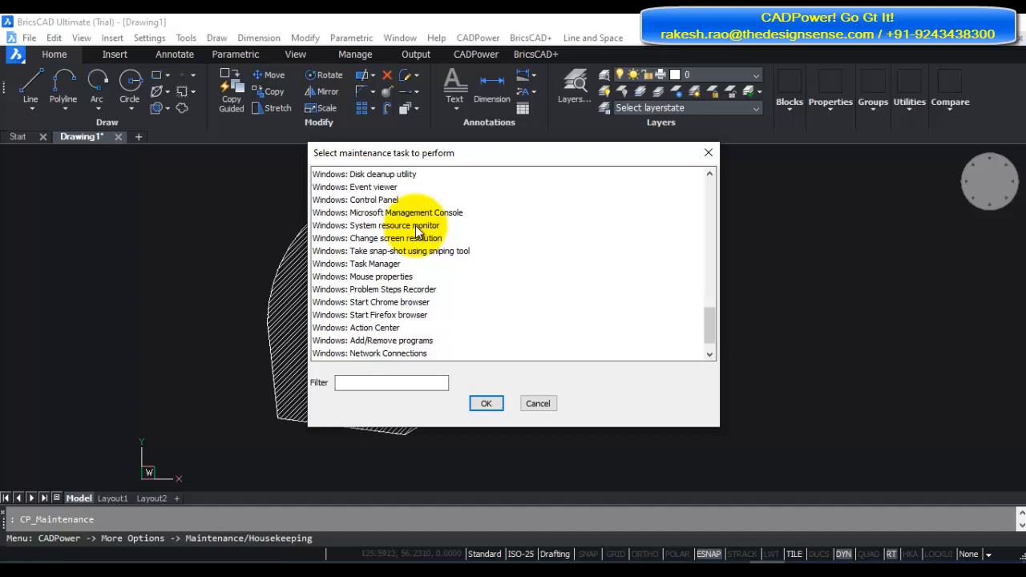
click(538, 403)
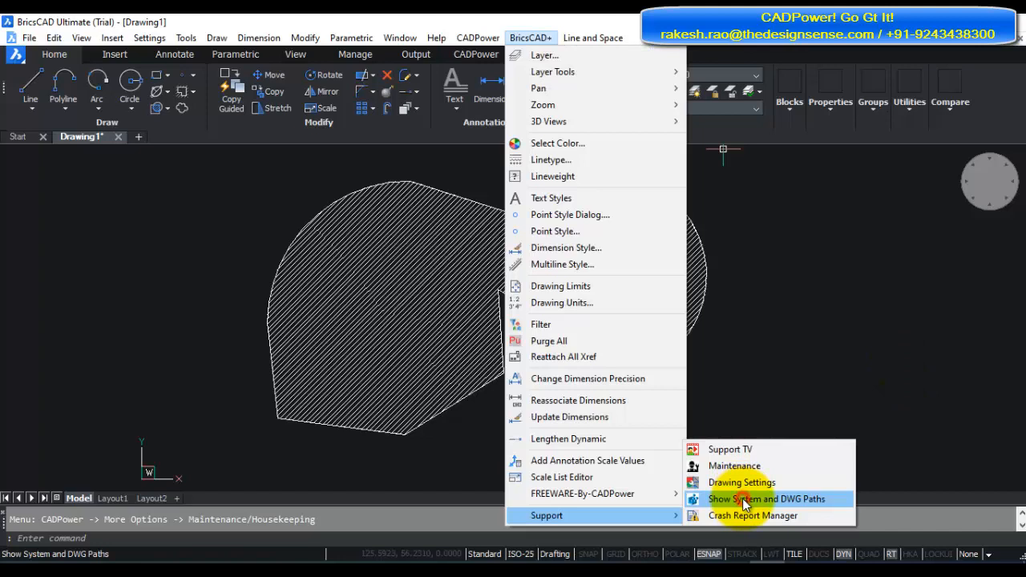
Step: Show the system and DWG paths, open the Program Files path from the Windows folders category, and close the folder
click(742, 498)
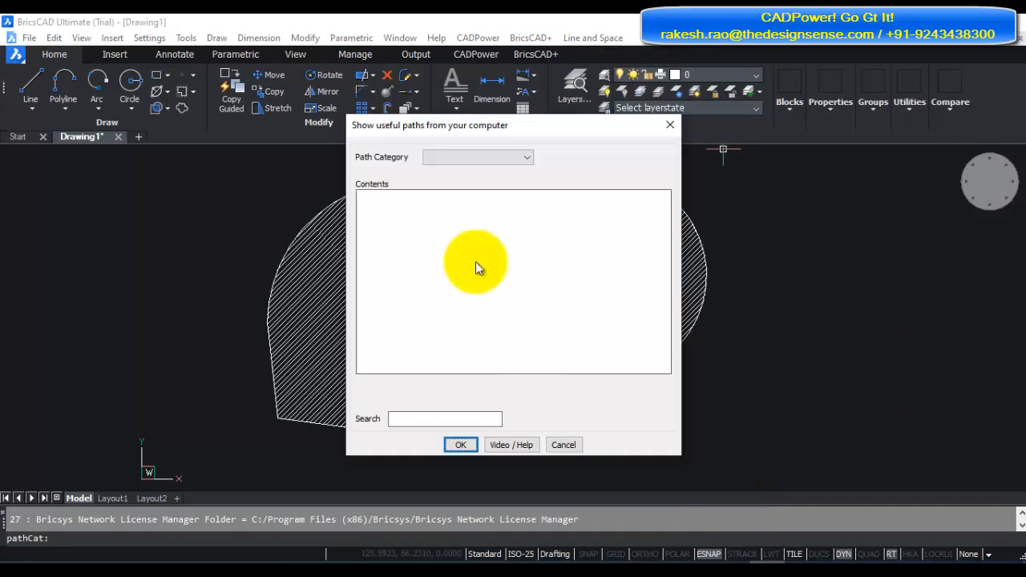
click(465, 157)
click(460, 180)
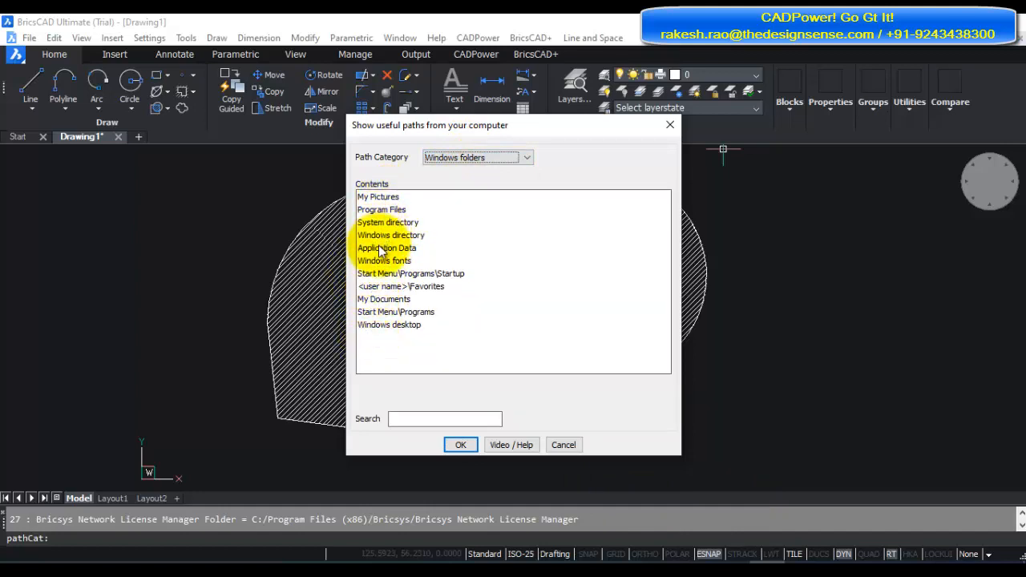
click(382, 209)
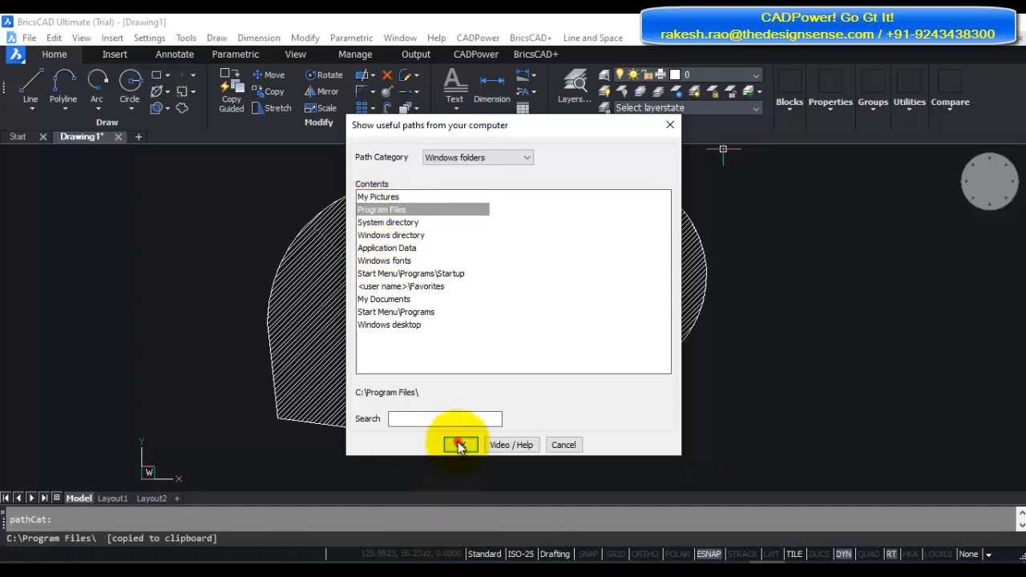
click(460, 445)
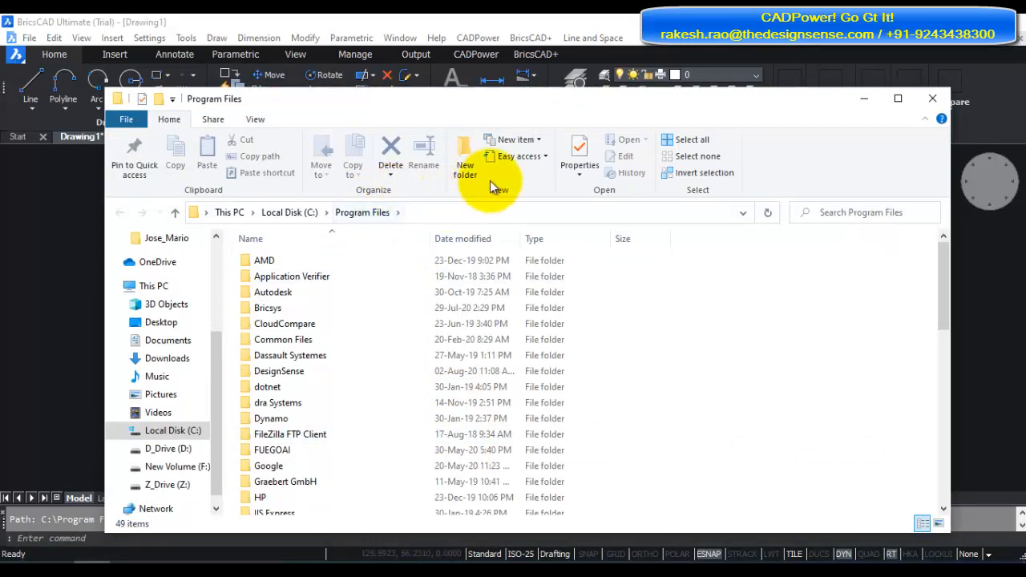
click(932, 99)
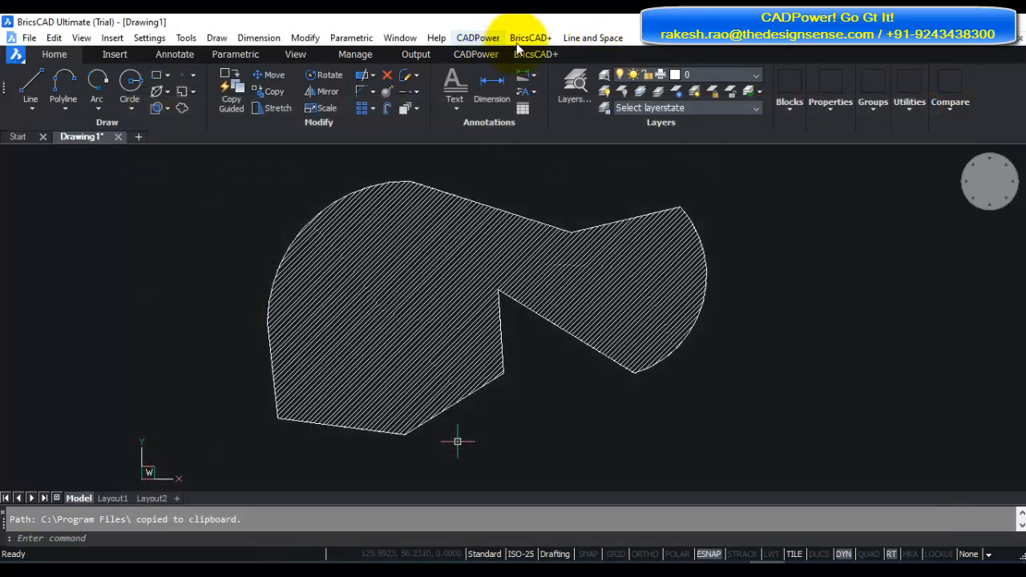
Step: Show the system and DWG paths again and list the paths in the CAD folders category
click(531, 38)
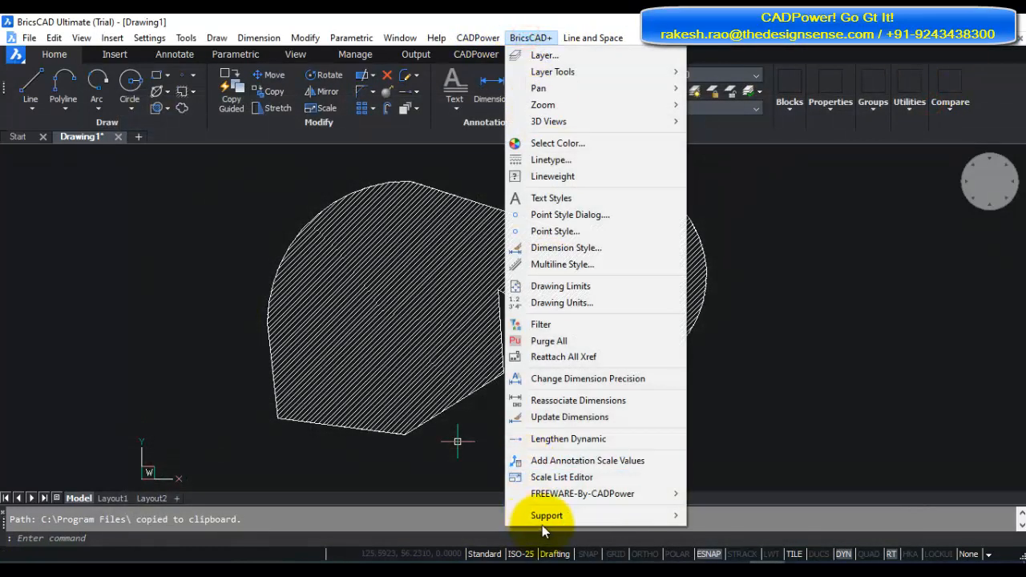
mouse_move(553, 515)
click(733, 491)
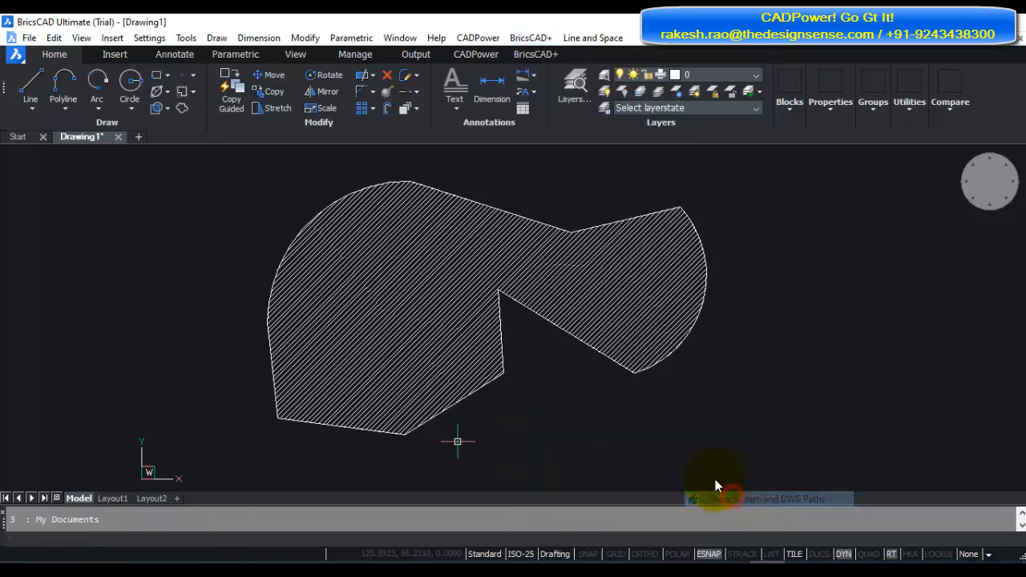
click(477, 157)
click(444, 193)
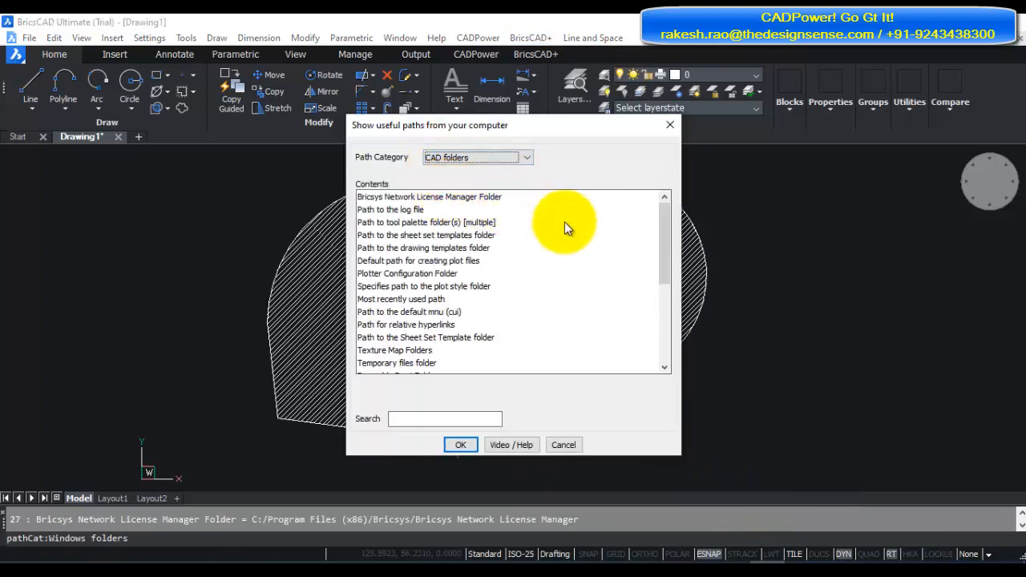
Step: Copy the CADPower AppData folder path from the CAD folders category, switch to Total Commander and paste the path there
drag(665, 216, 647, 302)
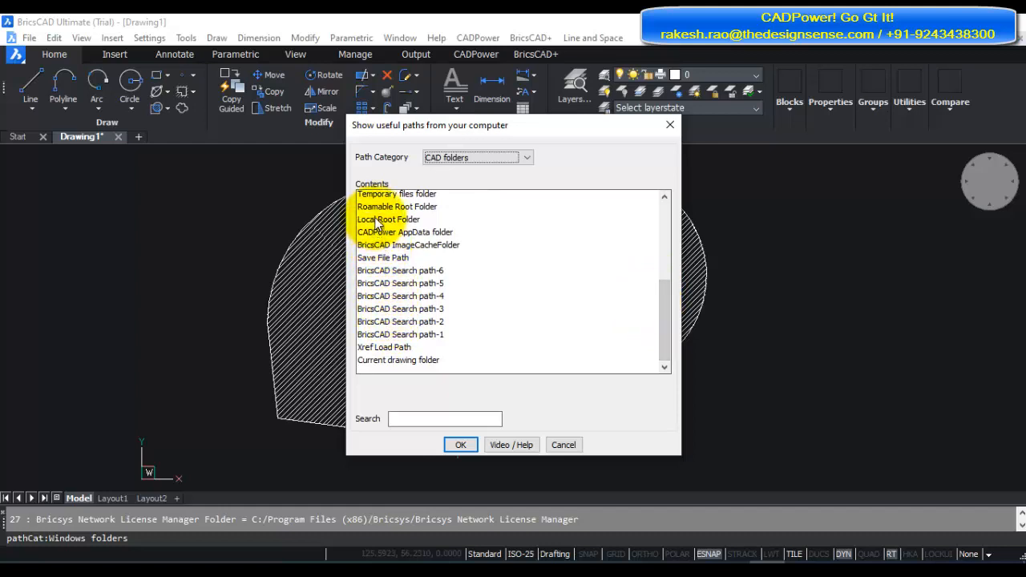
drag(664, 313, 600, 247)
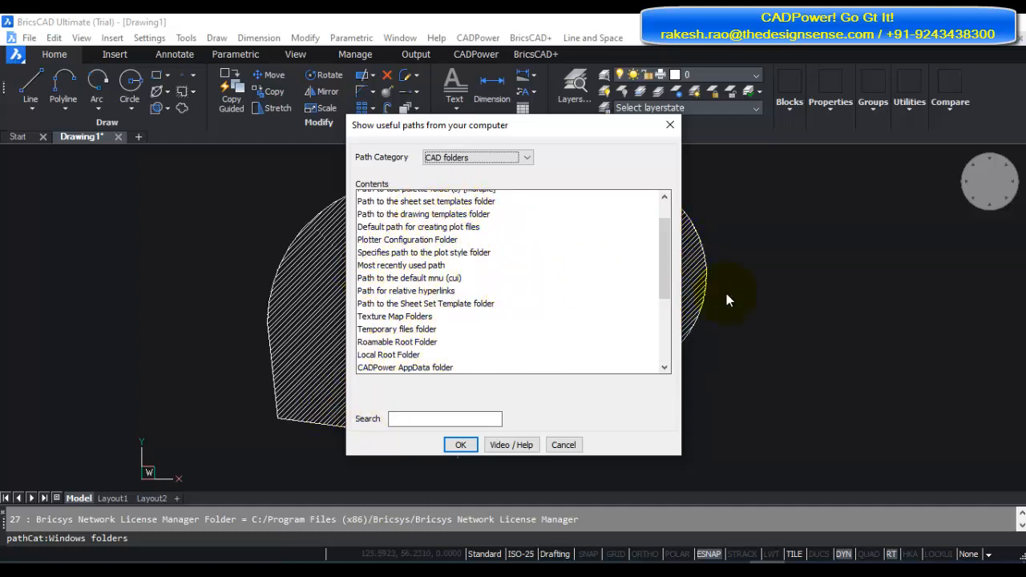
drag(669, 252, 670, 273)
click(377, 321)
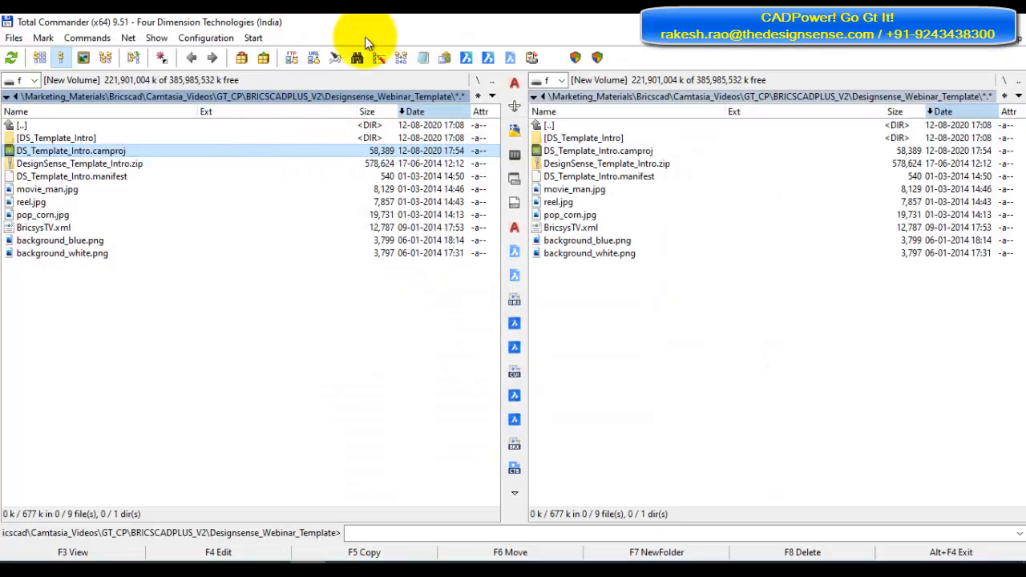
click(435, 58)
key(ctrl+v)
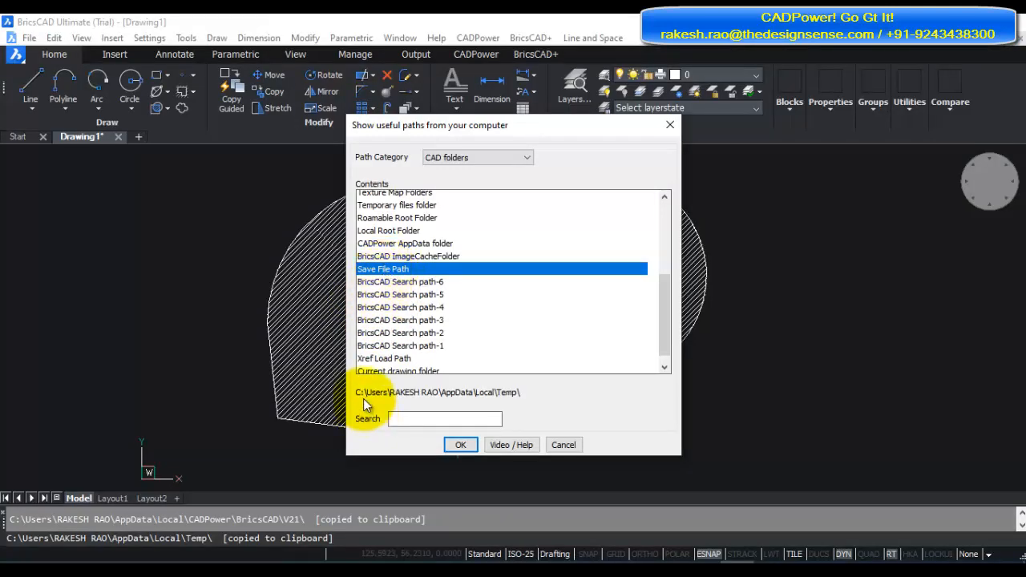
Step: Open the Save File Path folder from the CAD folders category in File Explorer and close the folder
click(460, 445)
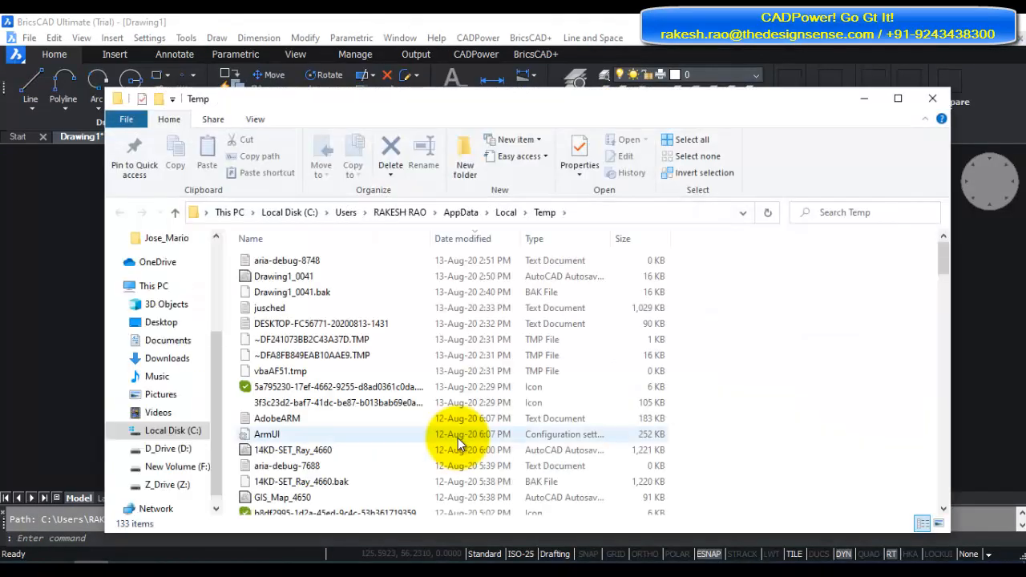
click(937, 97)
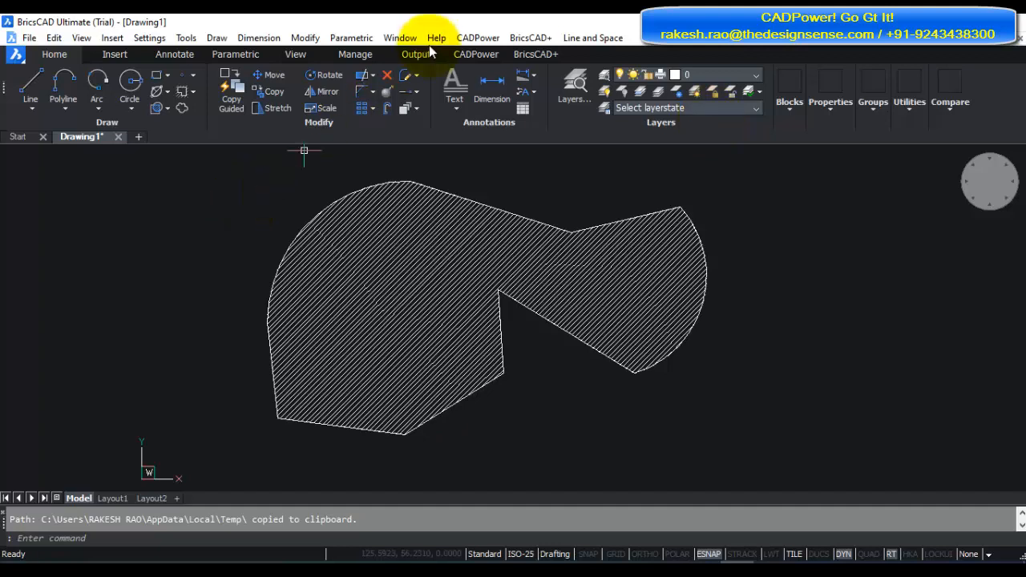
click(479, 38)
mouse_move(522, 46)
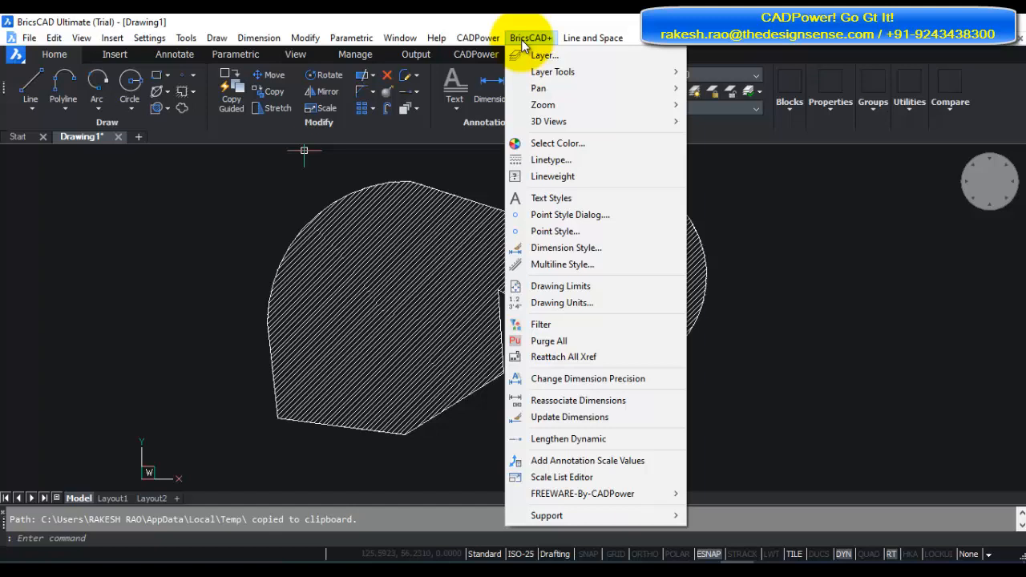
mouse_move(492, 42)
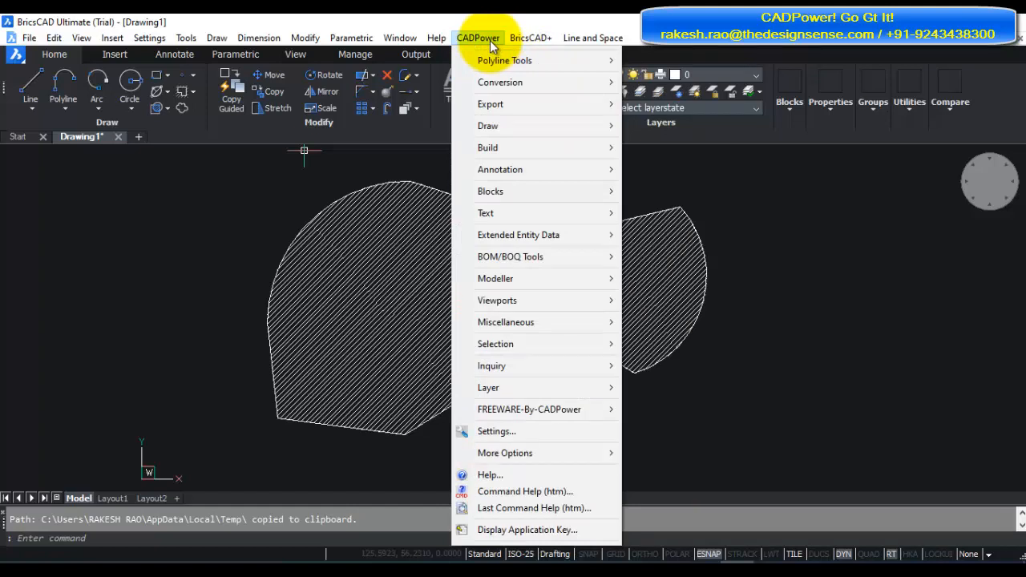
click(756, 401)
click(722, 440)
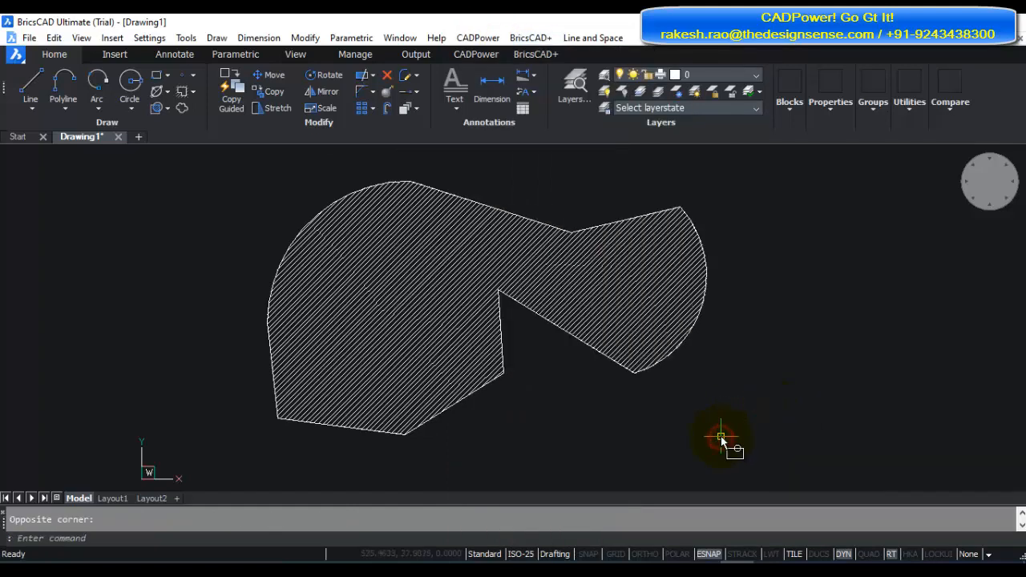